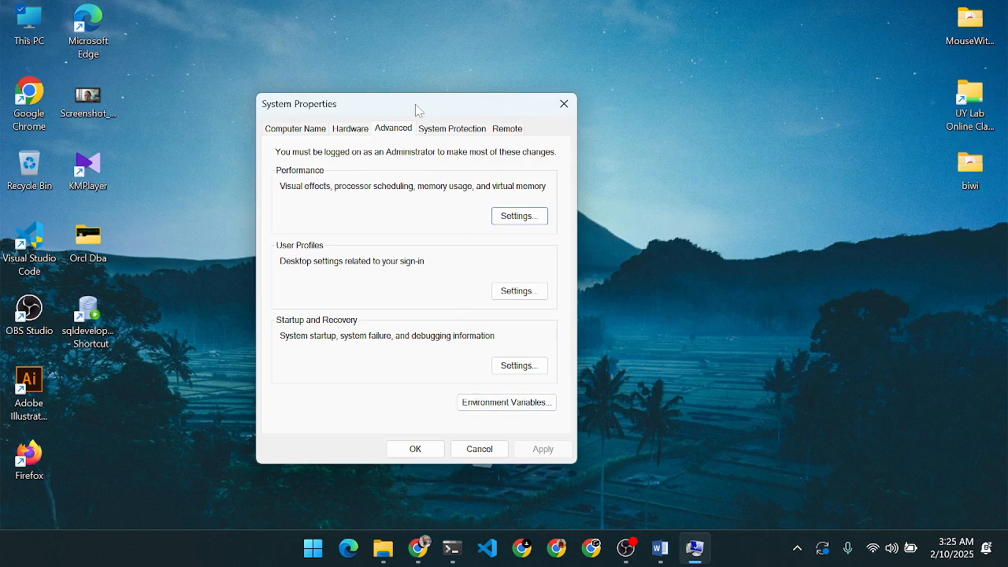
Inspect the entries of the system Path variable in Environment Variables, then close the variable windows without changes.
{"action": "left_click_drag", "start_coordinate": [415, 104], "coordinate": [428, 41]}
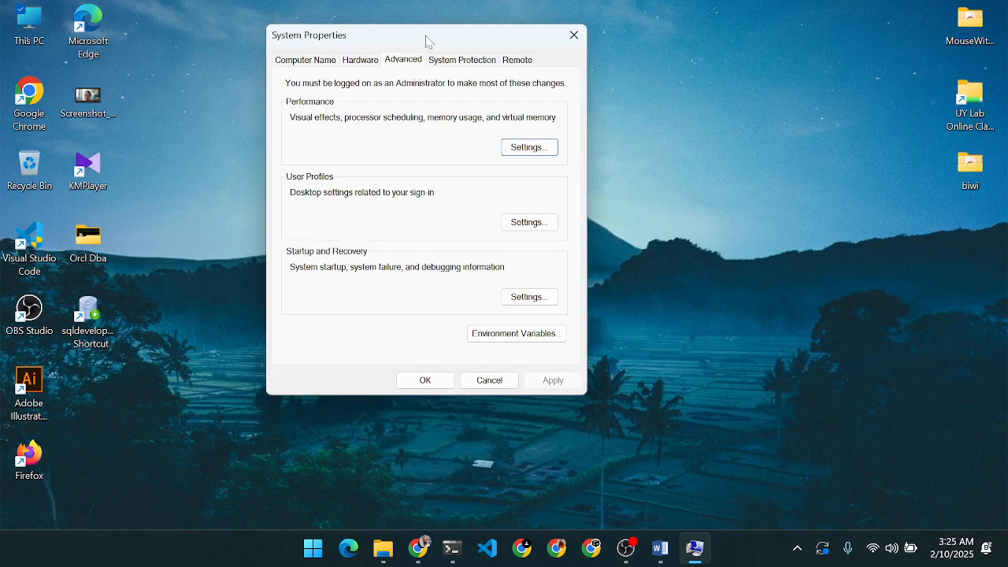
{"action": "left_click", "coordinate": [512, 333]}
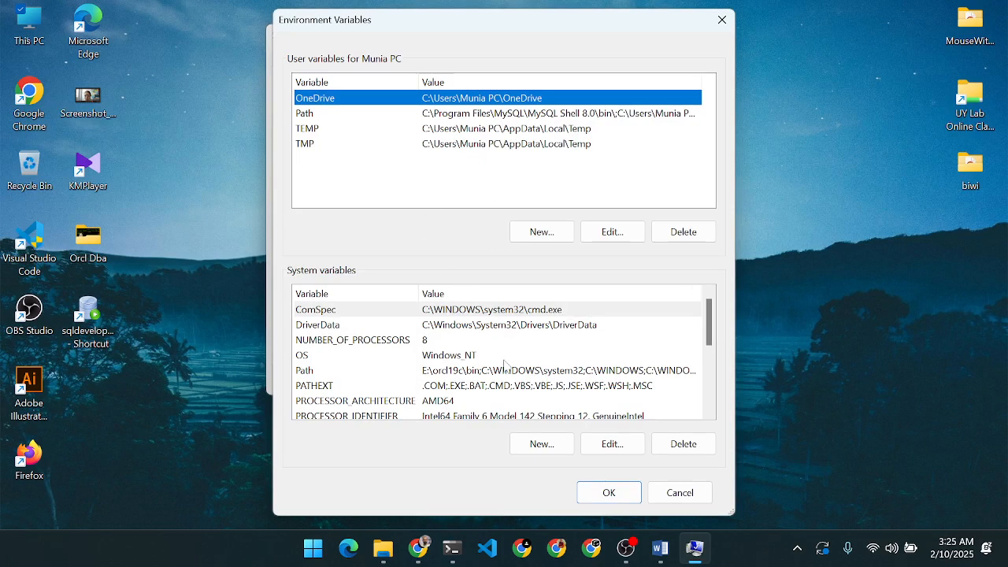
{"action": "left_click", "coordinate": [381, 372]}
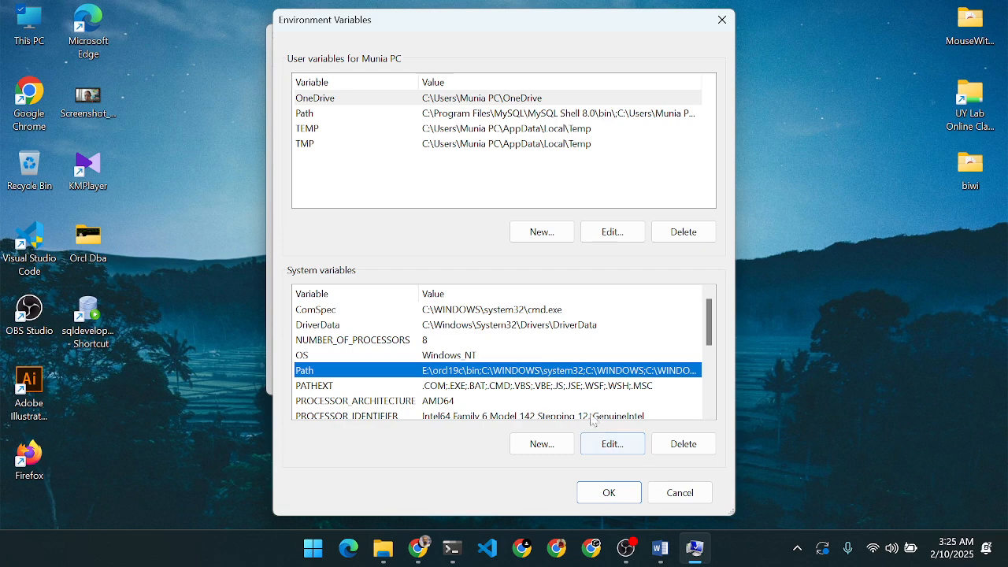
{"action": "left_click", "coordinate": [608, 447]}
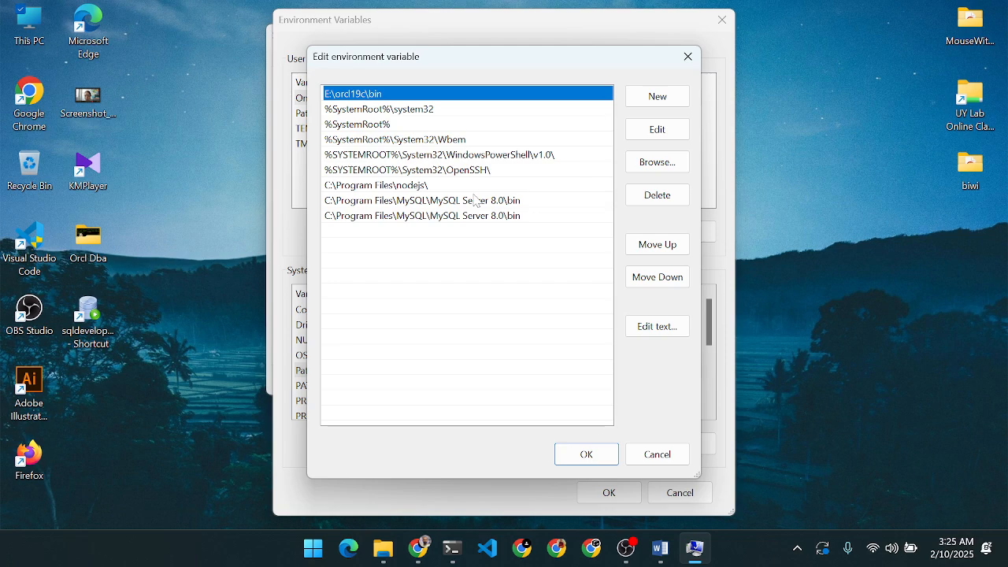
{"action": "left_click", "coordinate": [688, 57]}
{"action": "left_click", "coordinate": [721, 21]}
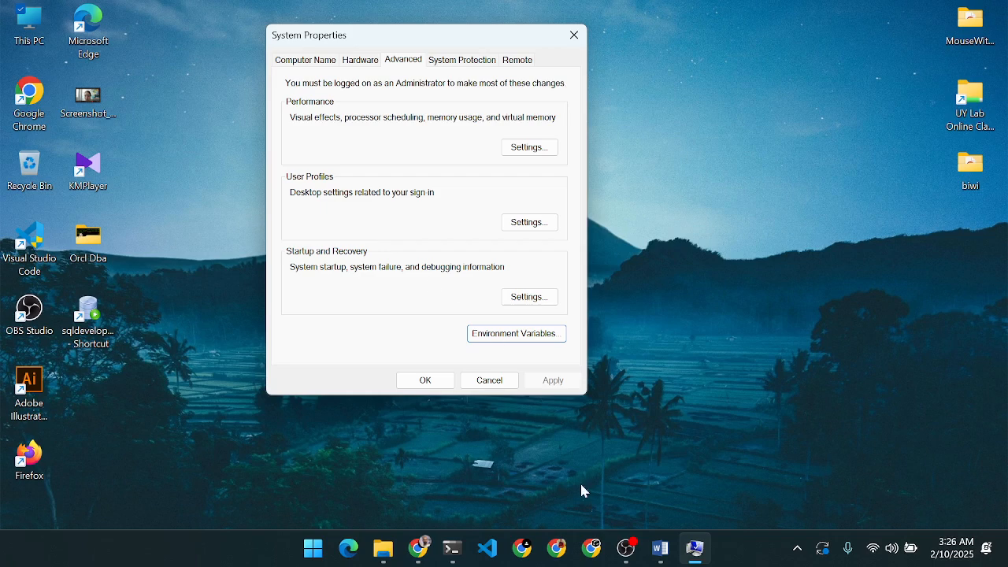
Switch to the Word uninstall guide and review Step 1 on deleting environment variables, then minimize it.
{"action": "left_click", "coordinate": [666, 554]}
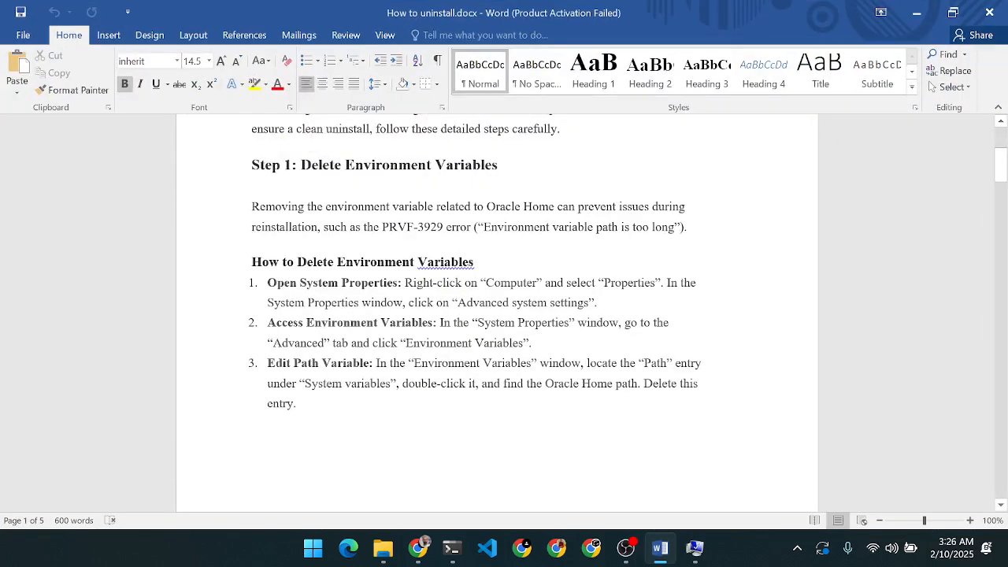
{"action": "scroll", "coordinate": [496, 314], "scroll_direction": "down", "scroll_amount": 1}
{"action": "scroll", "coordinate": [496, 314], "scroll_direction": "up", "scroll_amount": 1}
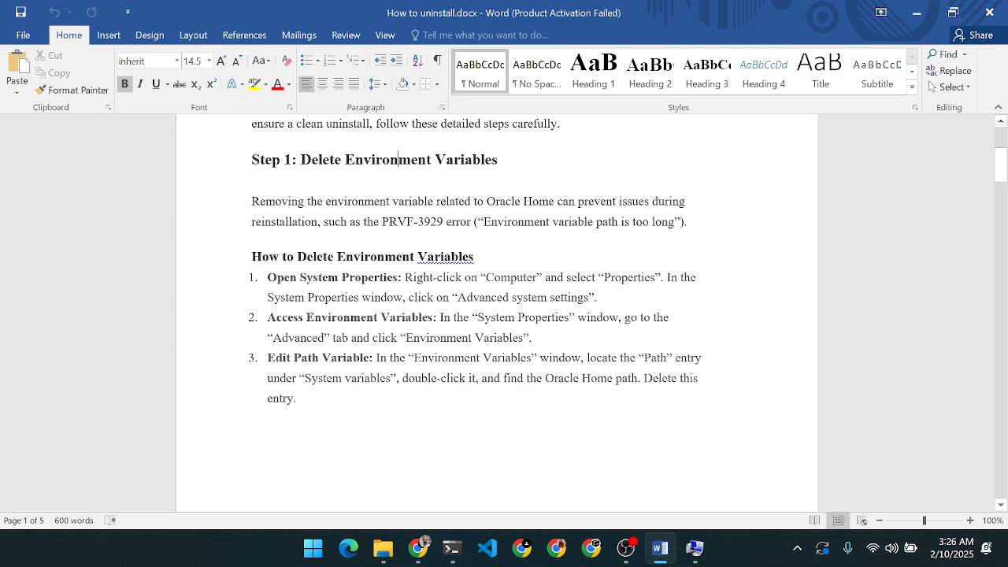
{"action": "scroll", "coordinate": [497, 313], "scroll_direction": "up", "scroll_amount": 1}
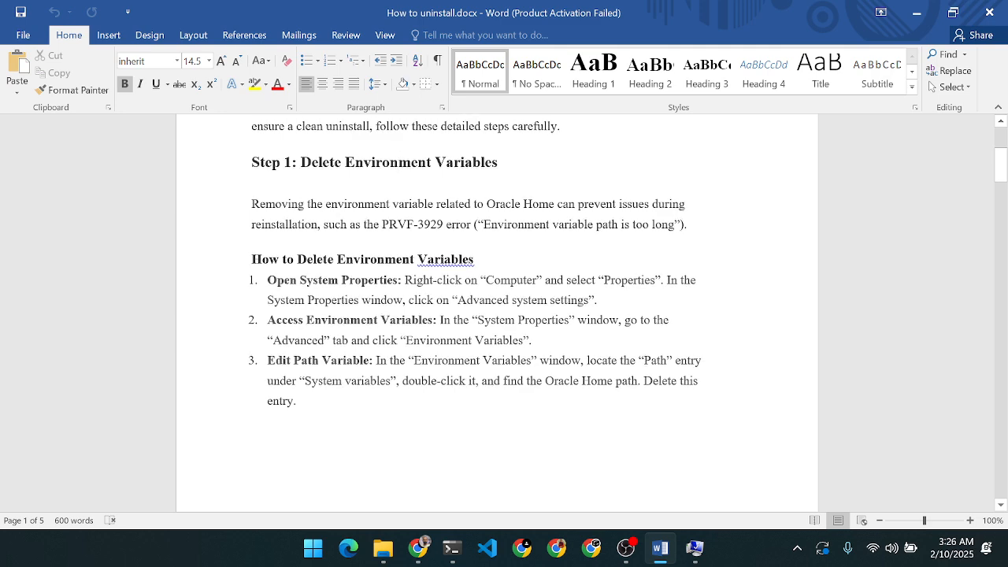
{"action": "left_click", "coordinate": [916, 8]}
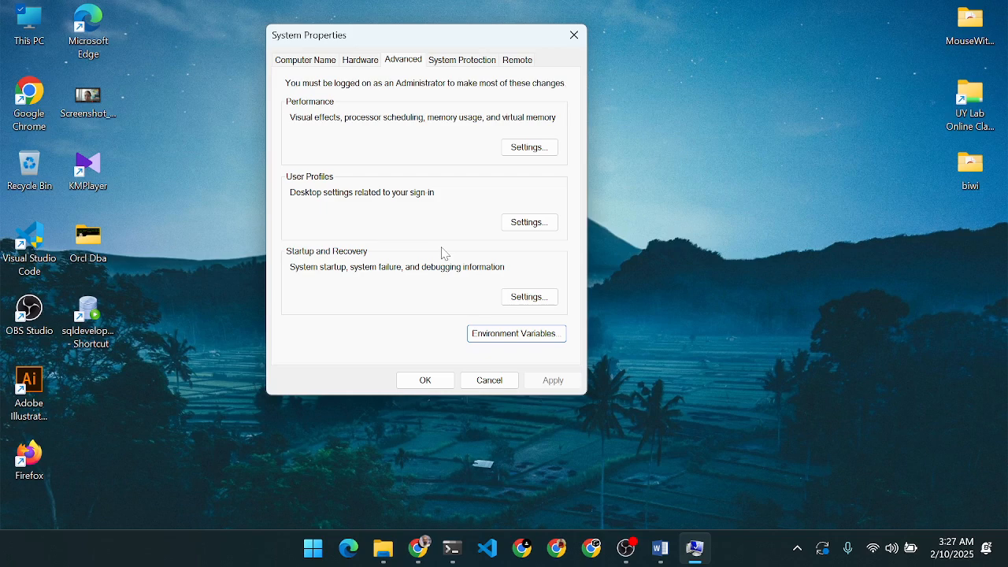
Delete the Oracle entry E:\orcl19c\bin from the system Path variable.
{"action": "left_click", "coordinate": [543, 344]}
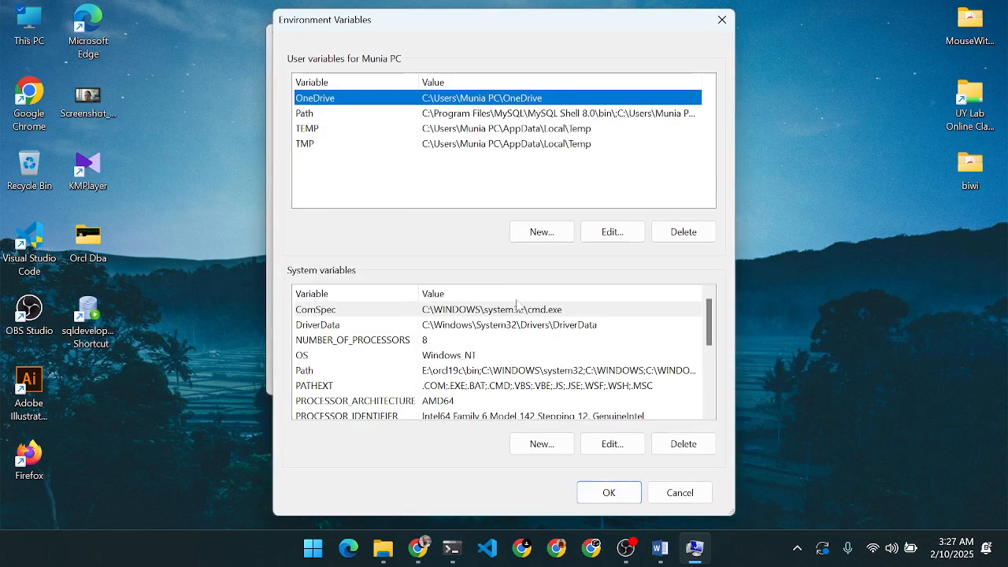
{"action": "left_click", "coordinate": [315, 372]}
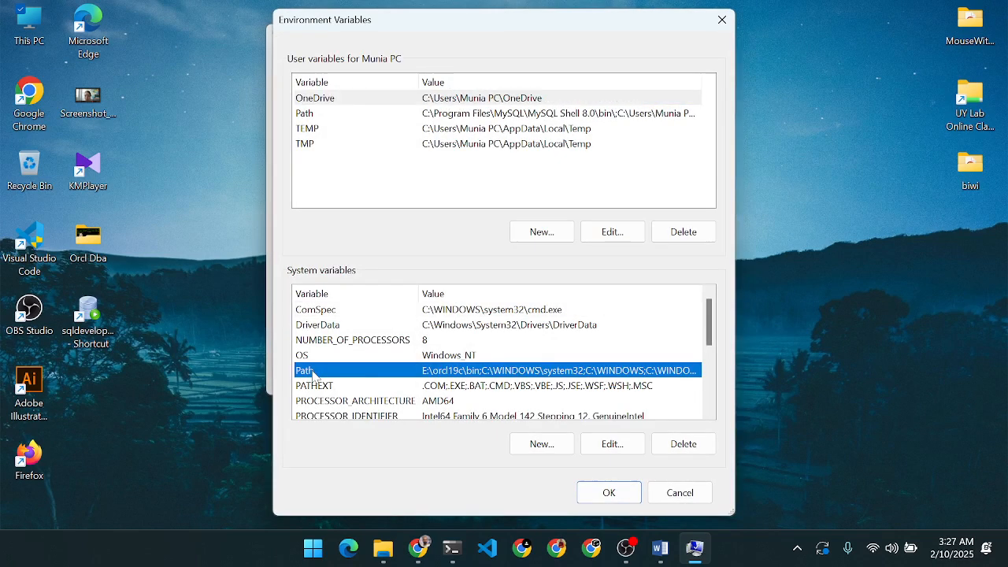
{"action": "left_click", "coordinate": [608, 444]}
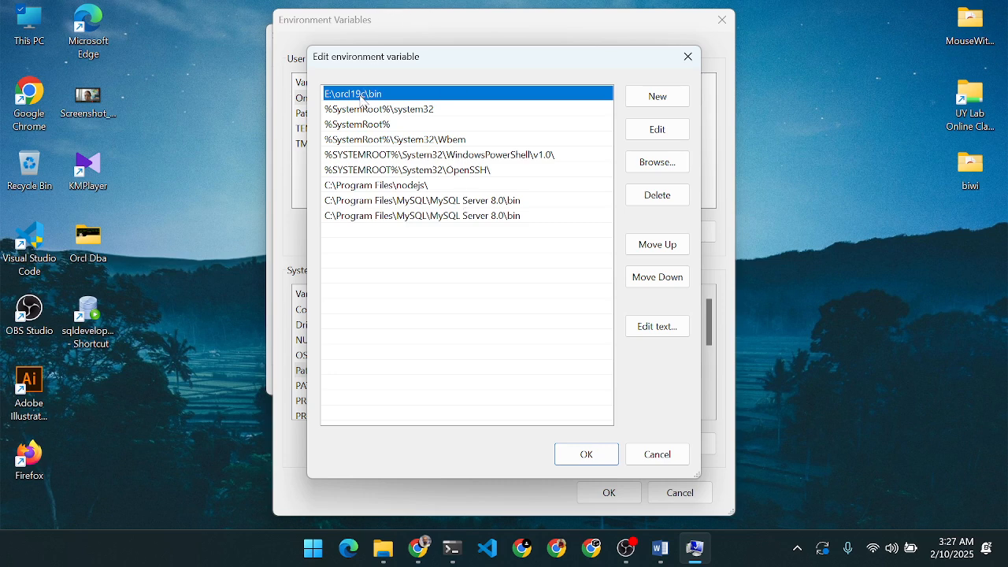
{"action": "left_click", "coordinate": [653, 198]}
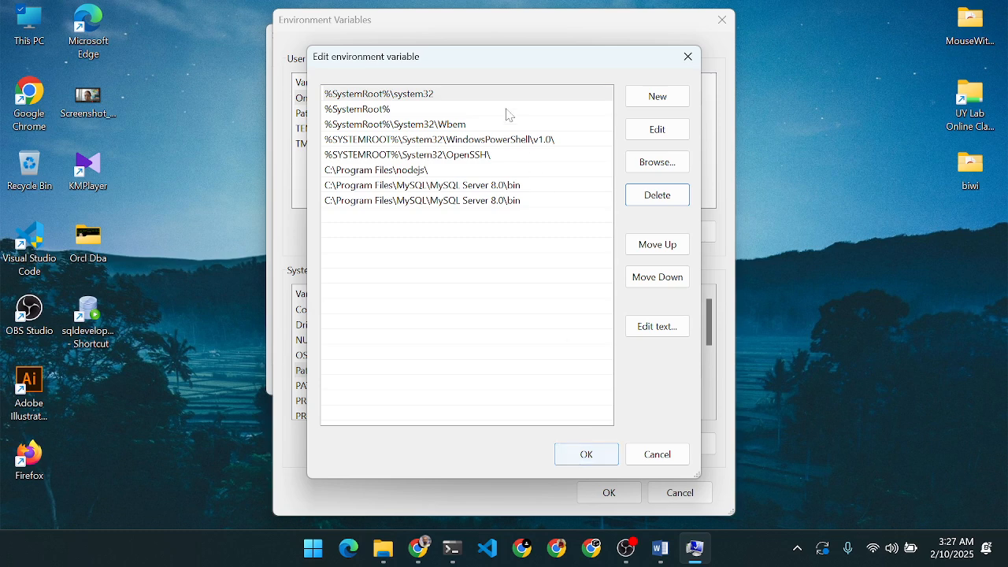
{"action": "left_click", "coordinate": [447, 96]}
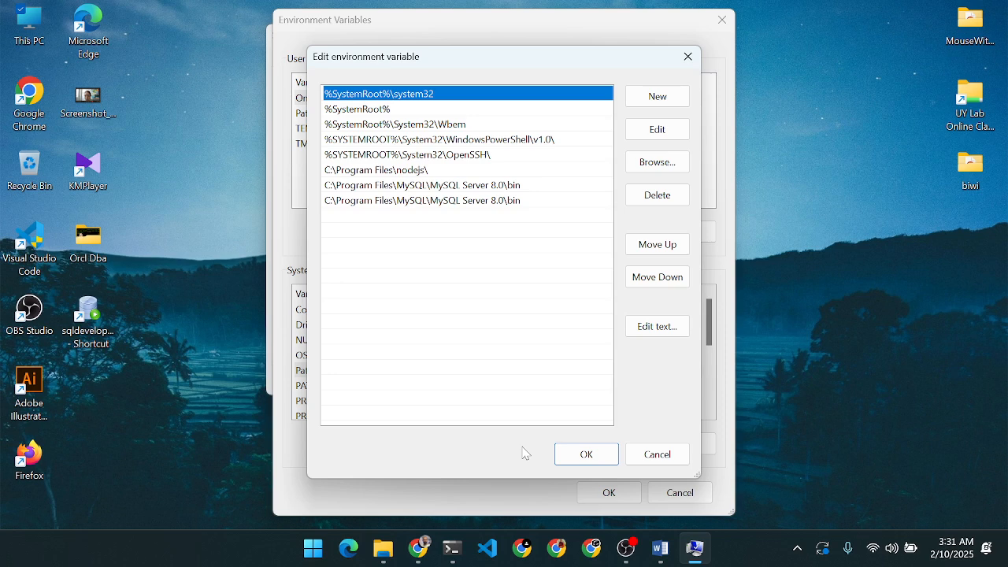
Switch to the Word uninstall guide and read past the environment variable illustrations to Step 2: Delete Registries.
{"action": "left_click", "coordinate": [660, 549]}
{"action": "scroll", "coordinate": [399, 134], "scroll_direction": "down", "scroll_amount": 1}
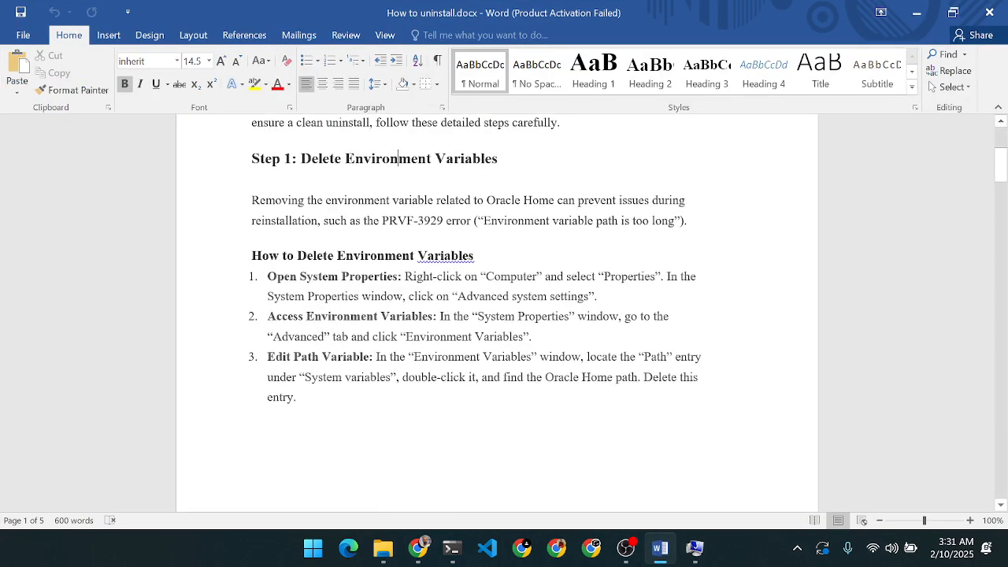
{"action": "scroll", "coordinate": [399, 134], "scroll_direction": "down", "scroll_amount": 1}
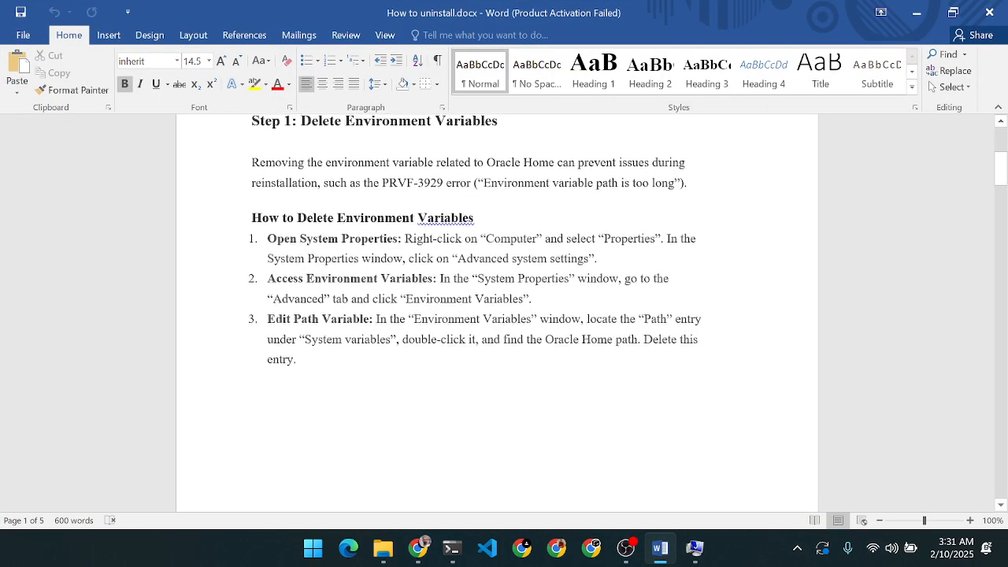
{"action": "scroll", "coordinate": [511, 287], "scroll_direction": "down", "scroll_amount": 8}
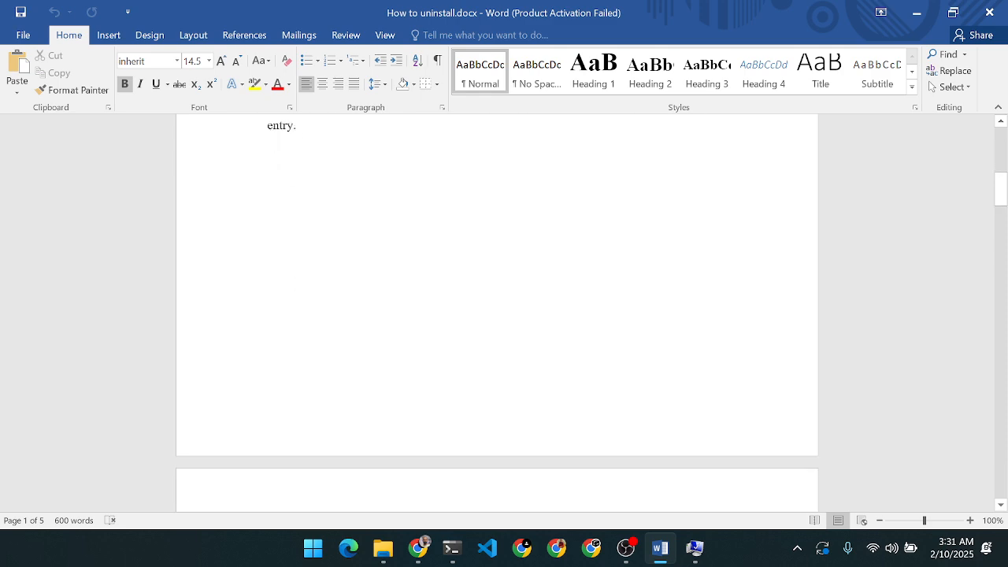
{"action": "scroll", "coordinate": [510, 288], "scroll_direction": "down", "scroll_amount": 4}
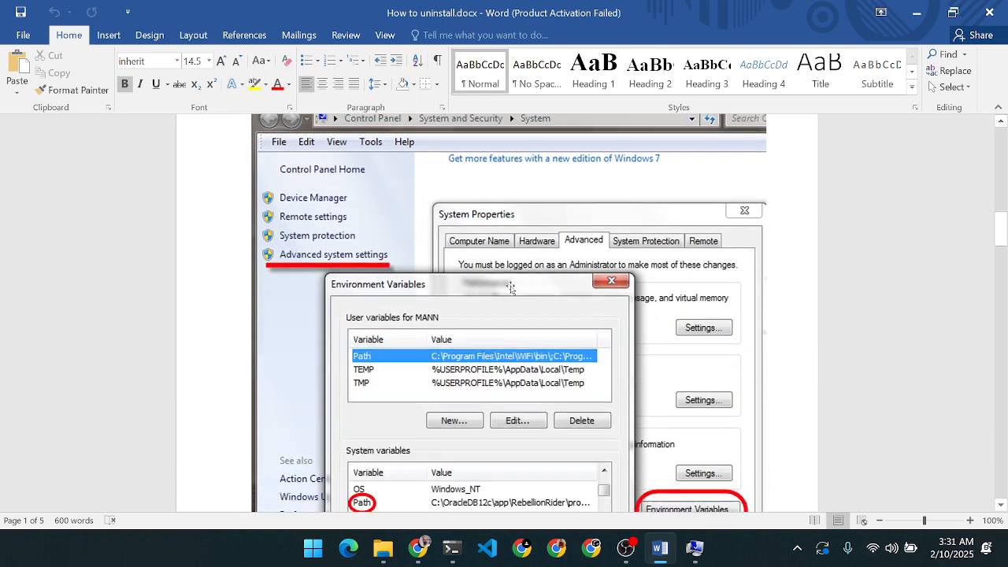
{"action": "scroll", "coordinate": [512, 291], "scroll_direction": "up", "scroll_amount": 2}
{"action": "scroll", "coordinate": [512, 291], "scroll_direction": "down", "scroll_amount": 5, "text": "ctrl"}
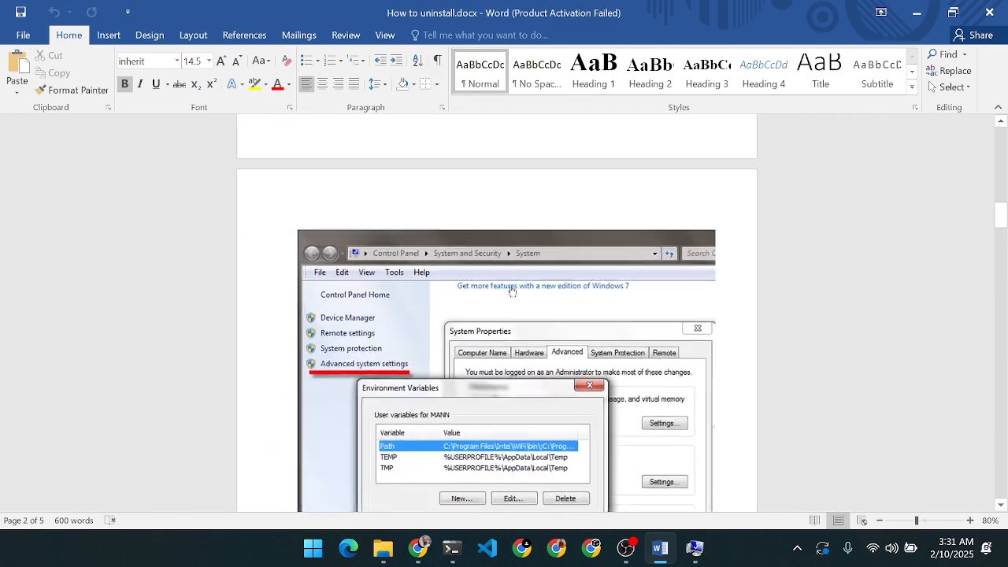
{"action": "scroll", "coordinate": [507, 292], "scroll_direction": "up", "scroll_amount": 5, "text": "ctrl"}
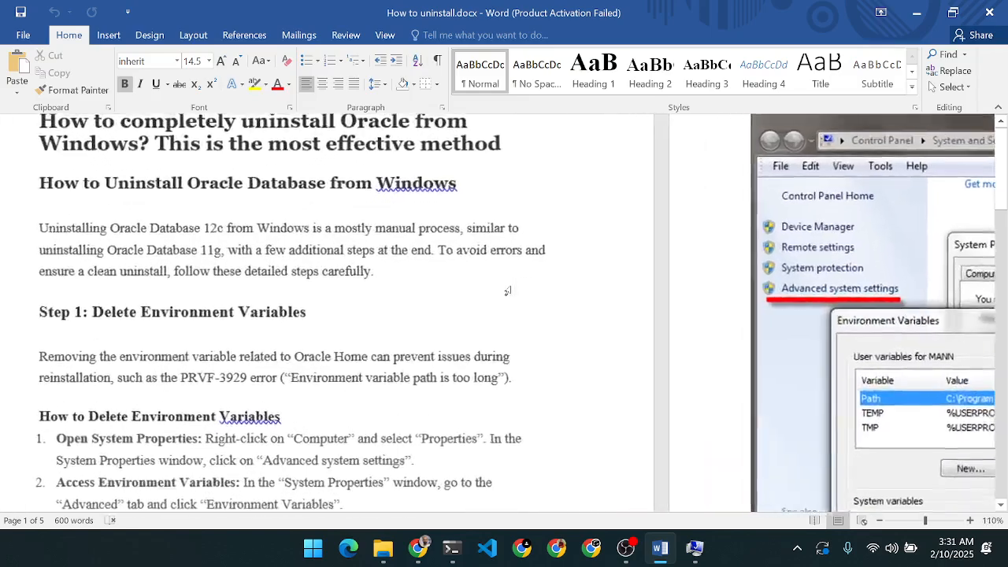
{"action": "scroll", "coordinate": [504, 315], "scroll_direction": "down", "scroll_amount": 4}
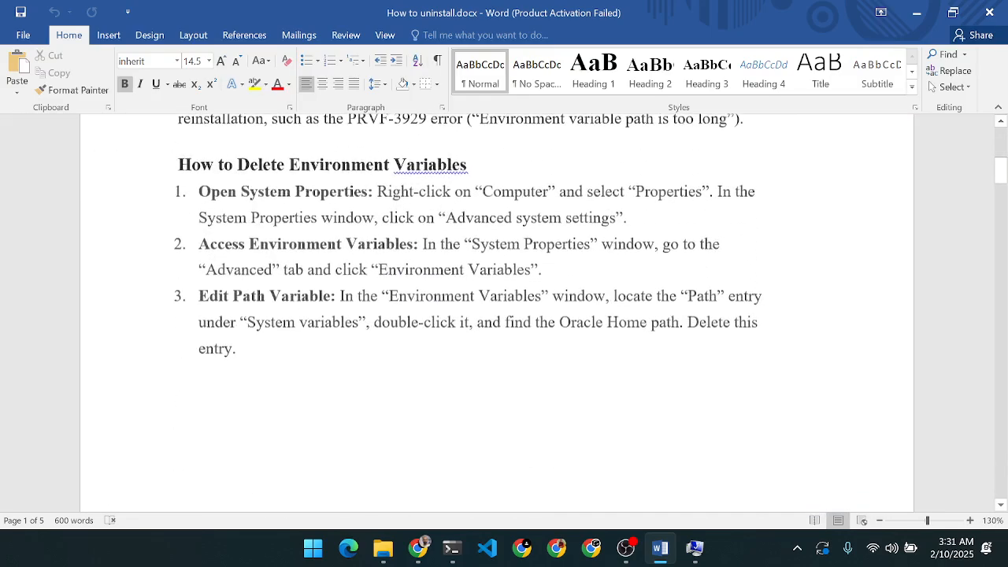
{"action": "scroll", "coordinate": [504, 315], "scroll_direction": "down", "scroll_amount": 4, "text": "ctrl"}
{"action": "scroll", "coordinate": [511, 289], "scroll_direction": "down", "scroll_amount": 10}
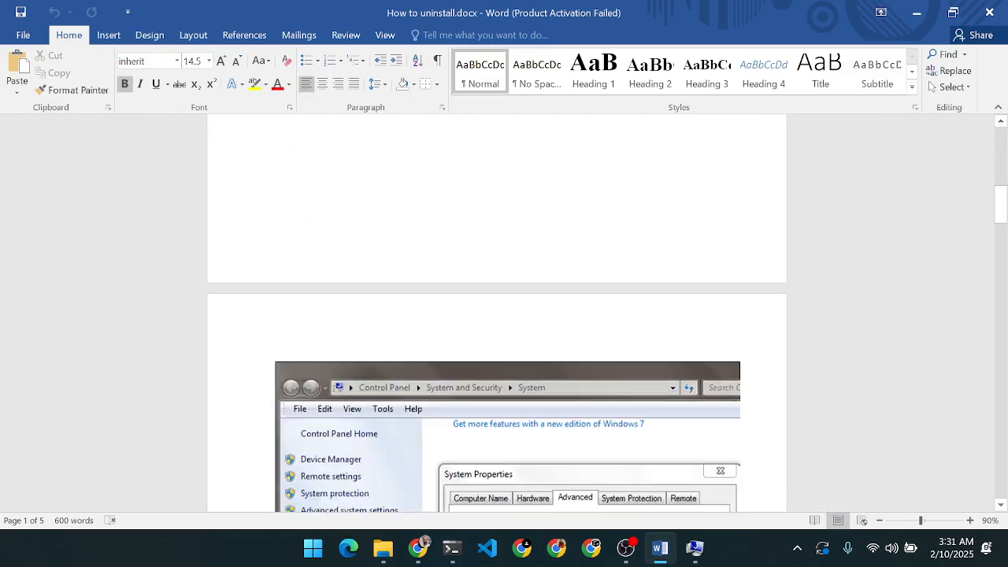
{"action": "scroll", "coordinate": [510, 289], "scroll_direction": "down", "scroll_amount": 5}
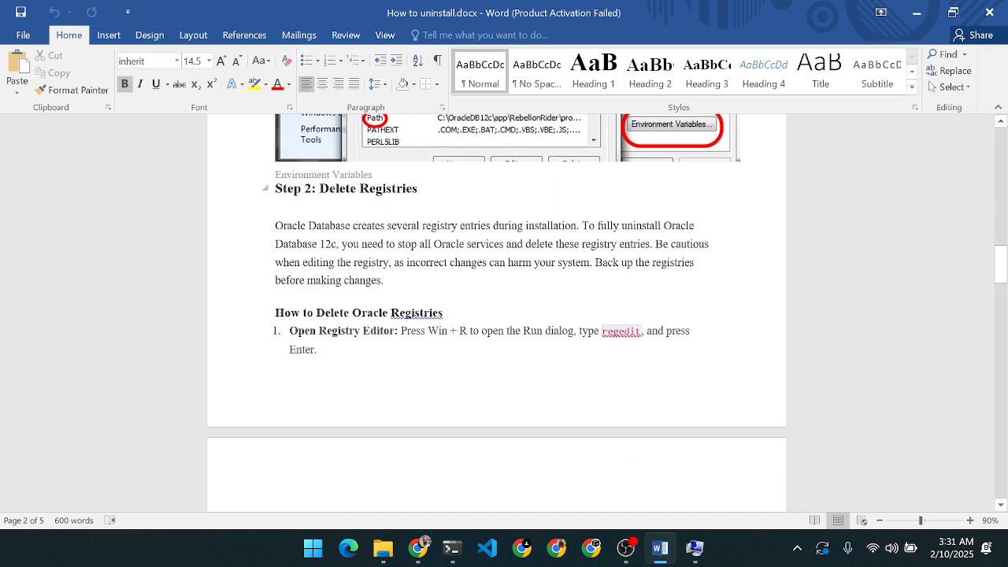
Examine the guide's instruction for opening the Registry Editor, enlarging it and highlighting "Win + R" and "regedit".
{"action": "triple_click", "coordinate": [392, 191]}
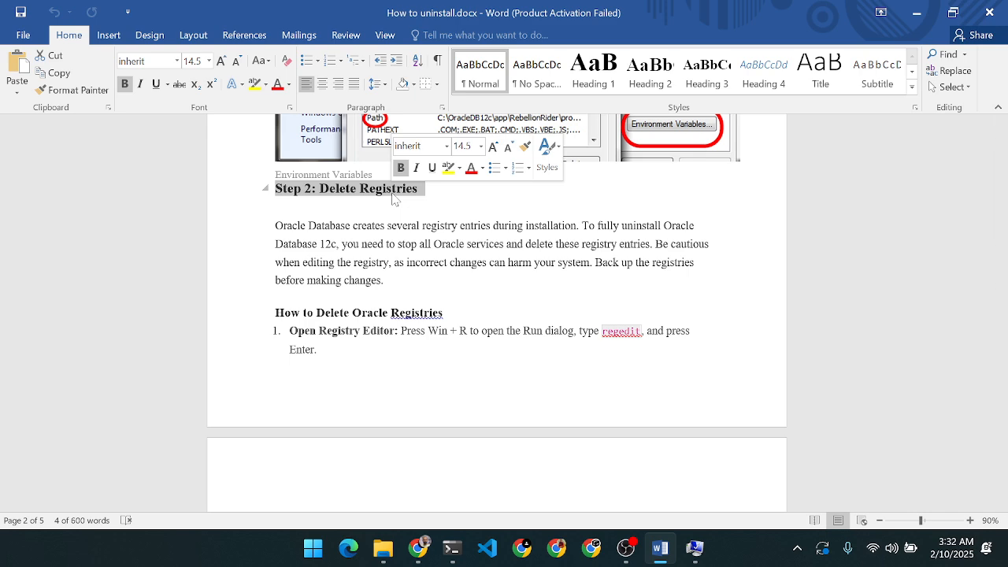
{"action": "scroll", "coordinate": [394, 199], "scroll_direction": "down", "scroll_amount": 4}
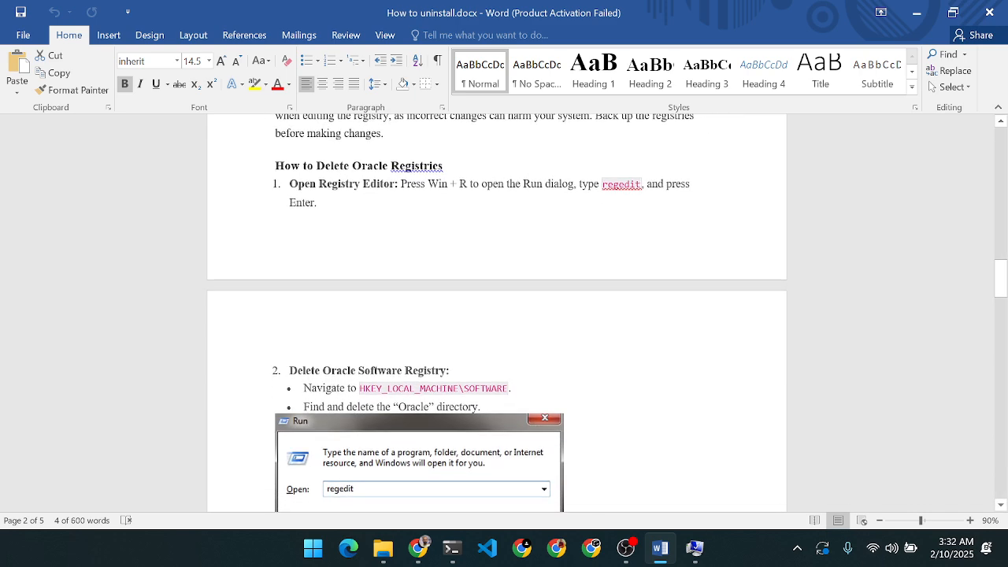
{"action": "left_click", "coordinate": [319, 203]}
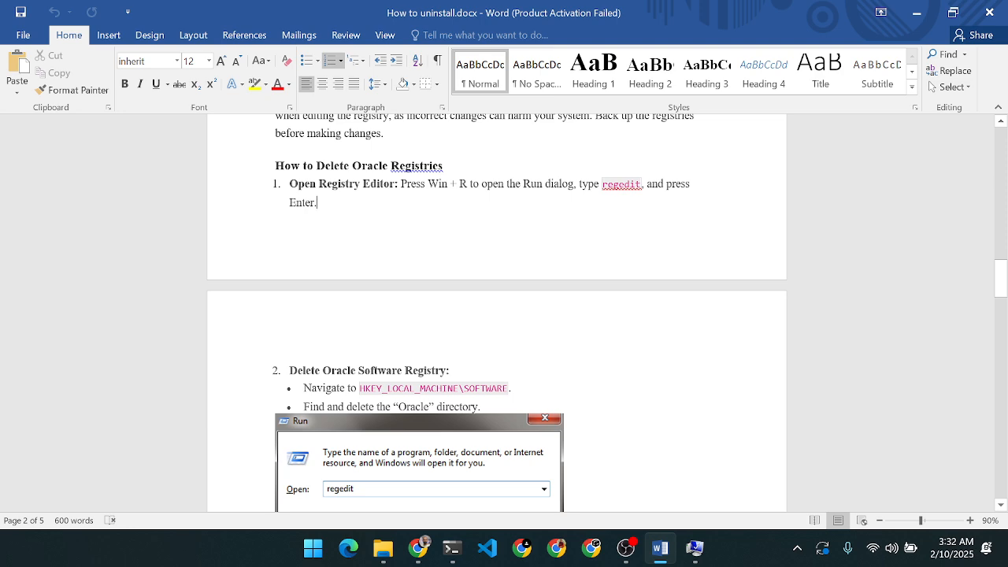
{"action": "scroll", "coordinate": [459, 144], "scroll_direction": "up", "scroll_amount": 12}
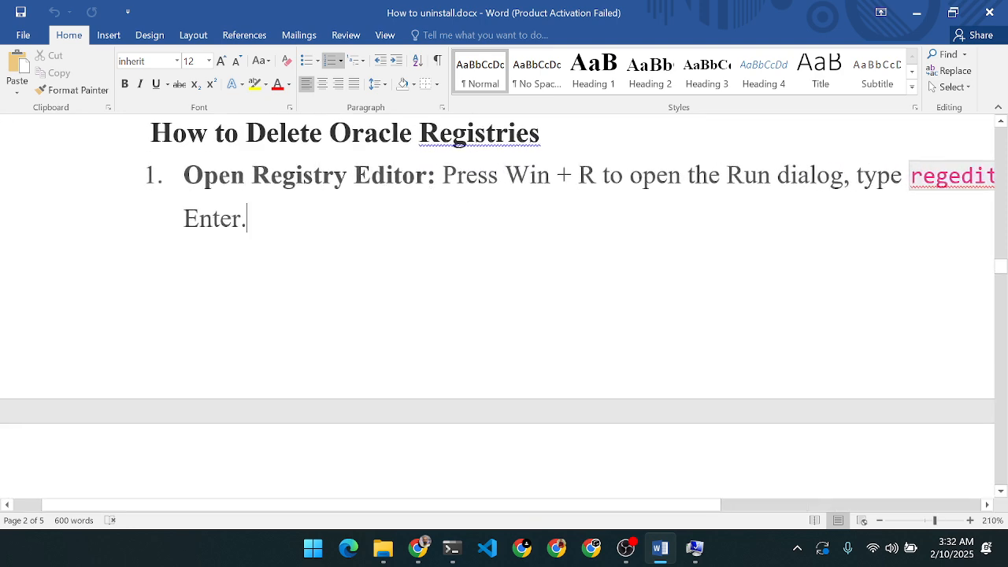
{"action": "left_click_drag", "start_coordinate": [504, 176], "coordinate": [596, 179]}
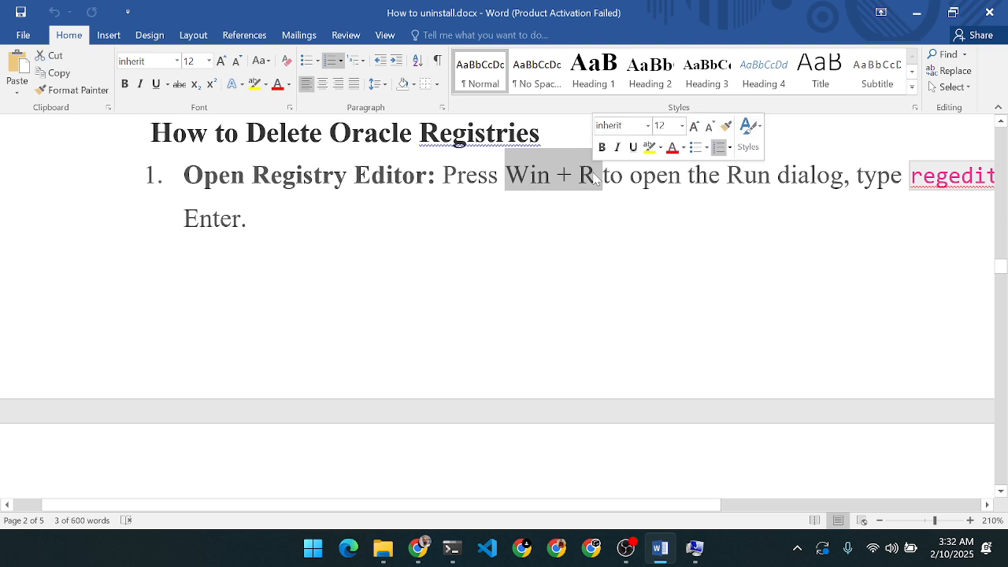
{"action": "scroll", "coordinate": [596, 180], "scroll_direction": "right", "scroll_amount": 5}
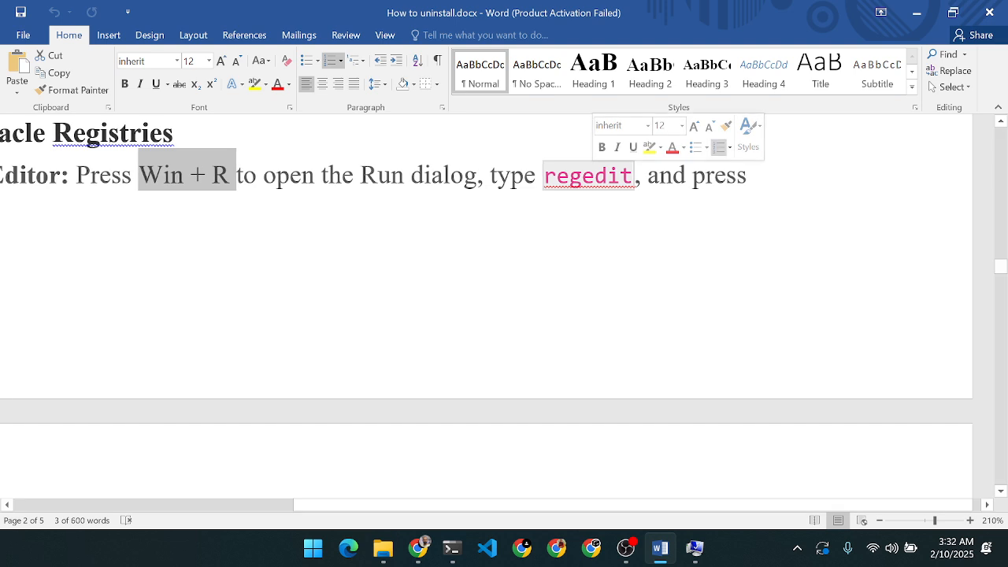
{"action": "triple_click", "coordinate": [582, 182]}
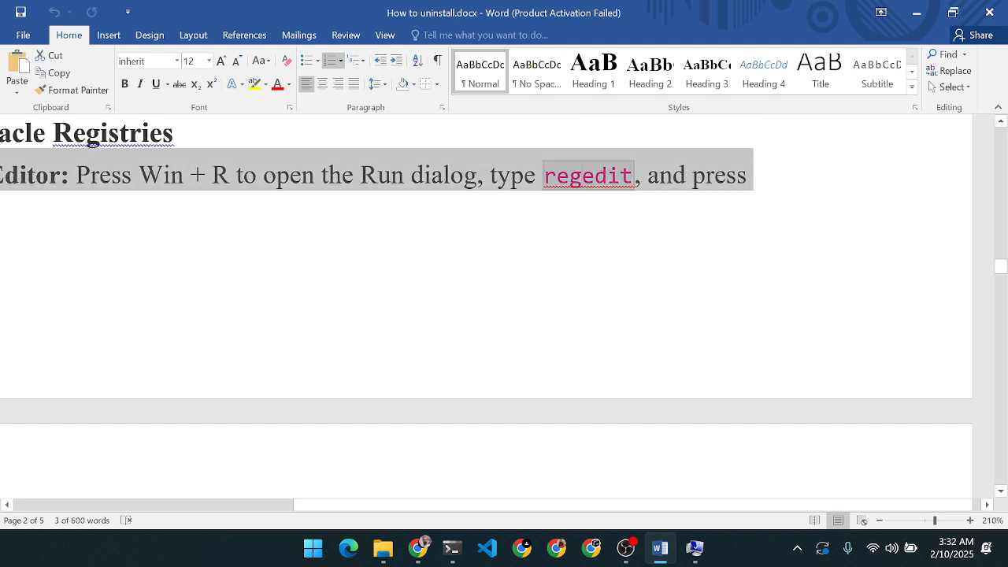
{"action": "left_click", "coordinate": [554, 234]}
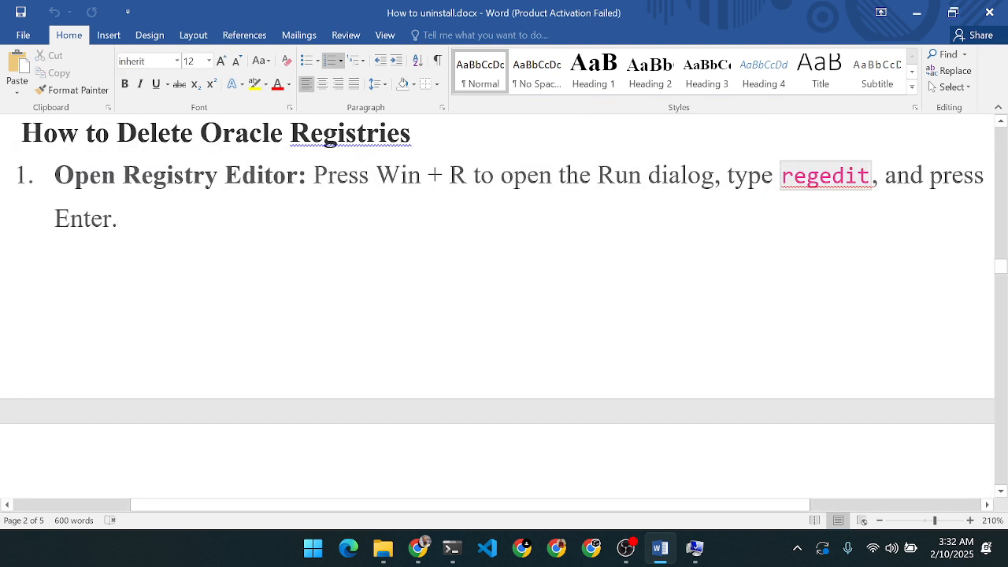
{"action": "left_click", "coordinate": [781, 176]}
{"action": "left_click_drag", "start_coordinate": [781, 176], "coordinate": [871, 176]}
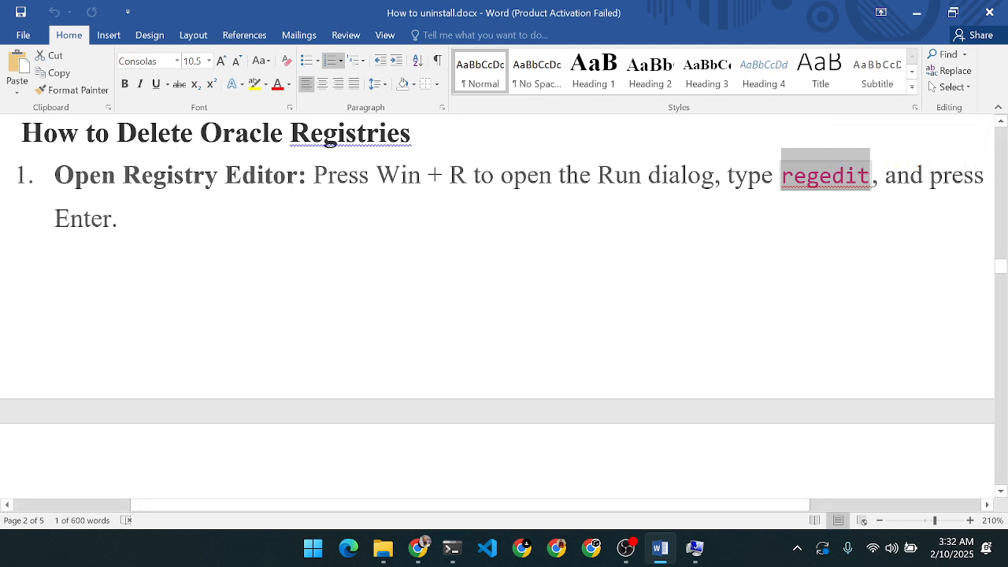
Launch the Registry Editor by running regedit from the Run dialog.
{"action": "key", "text": "super+r"}
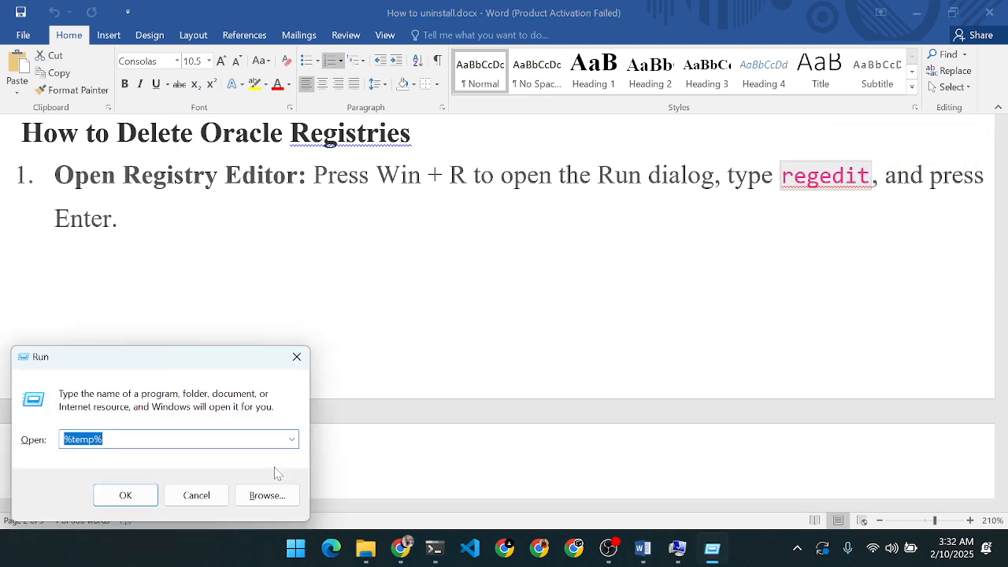
{"action": "key", "text": "BackSpace"}
{"action": "type", "text": "re"}
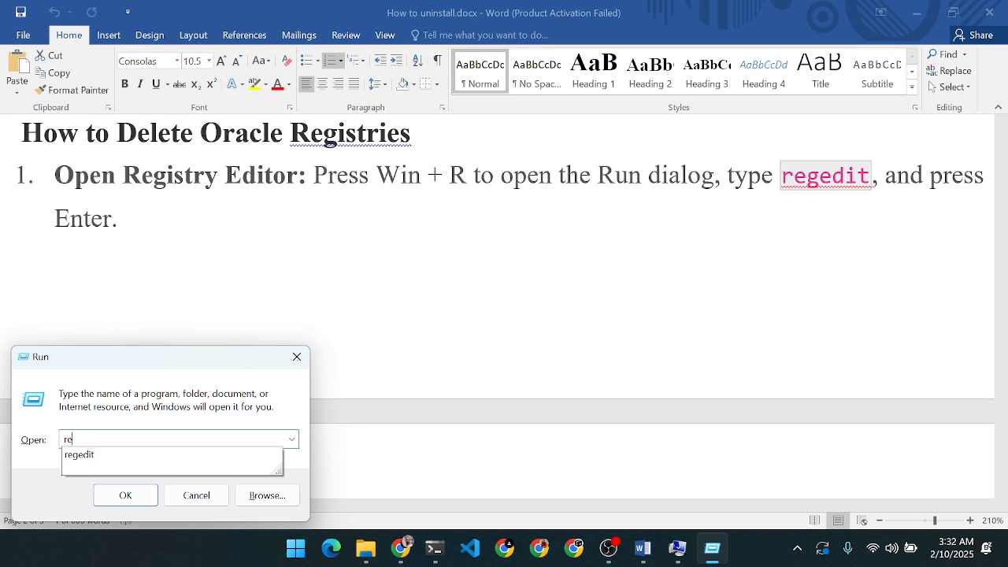
{"action": "type", "text": "gedit"}
{"action": "key", "text": "Return"}
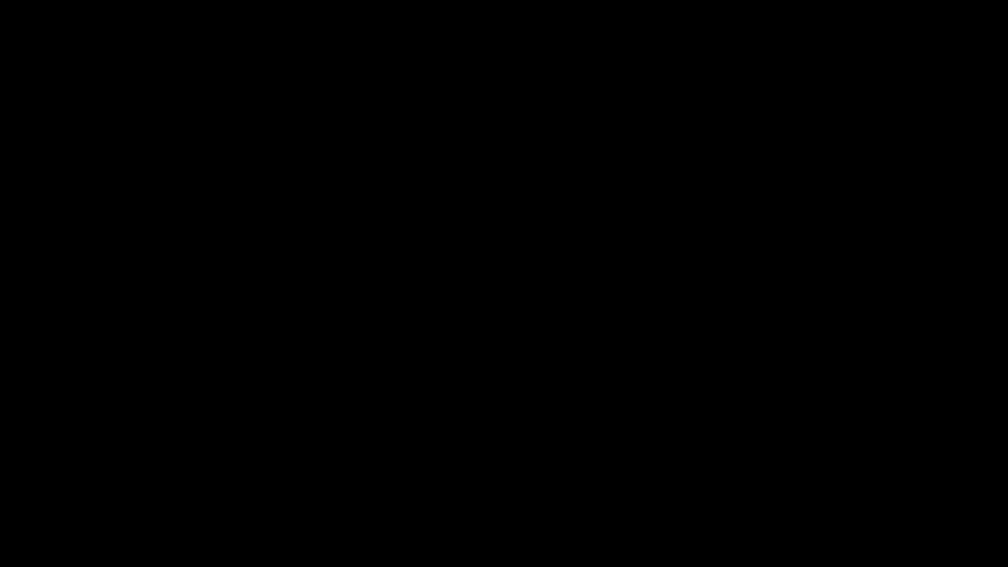
Return to the start of the registry tree, where the root hives are listed.
{"action": "scroll", "coordinate": [220, 314], "scroll_direction": "up", "scroll_amount": 20}
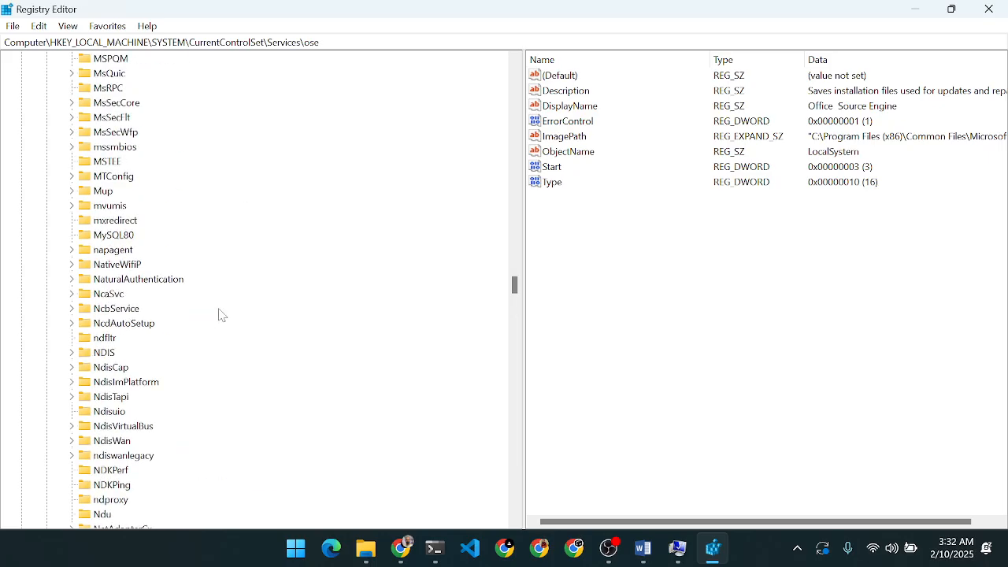
{"action": "scroll", "coordinate": [220, 314], "scroll_direction": "up", "scroll_amount": 20}
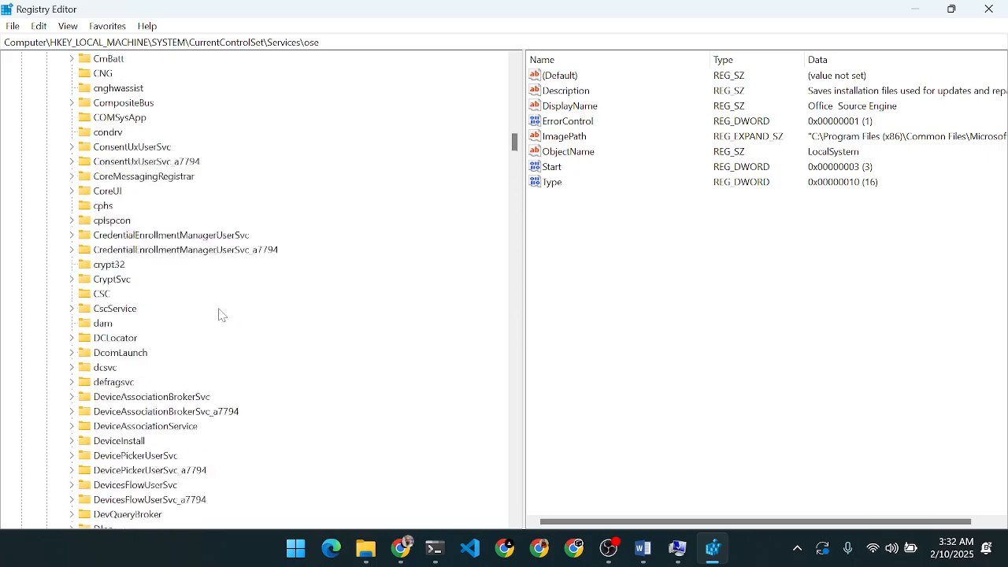
{"action": "scroll", "coordinate": [221, 313], "scroll_direction": "up", "scroll_amount": 20}
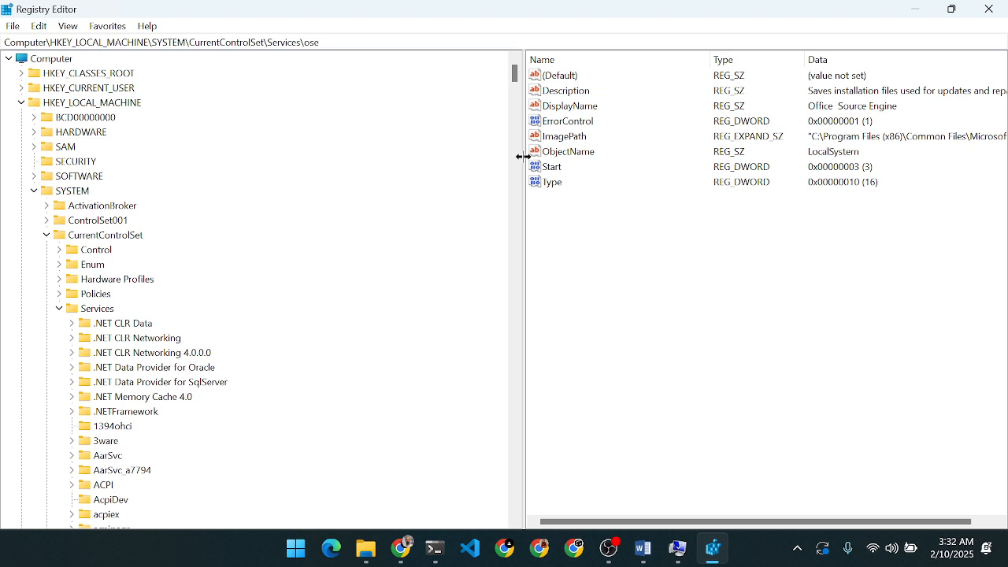
{"action": "left_click", "coordinate": [945, 16]}
{"action": "left_click", "coordinate": [944, 16]}
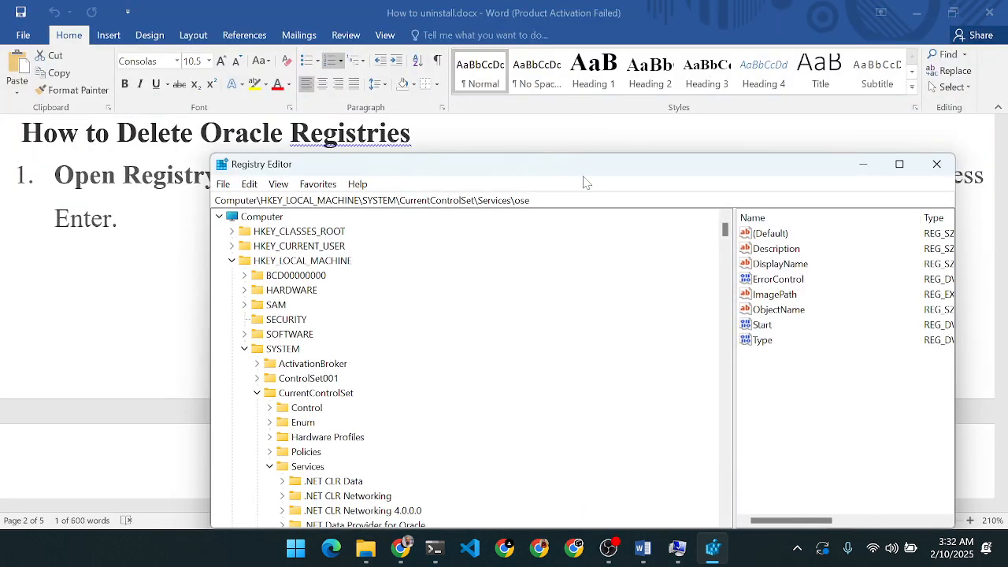
{"action": "left_click_drag", "start_coordinate": [515, 166], "coordinate": [445, 81]}
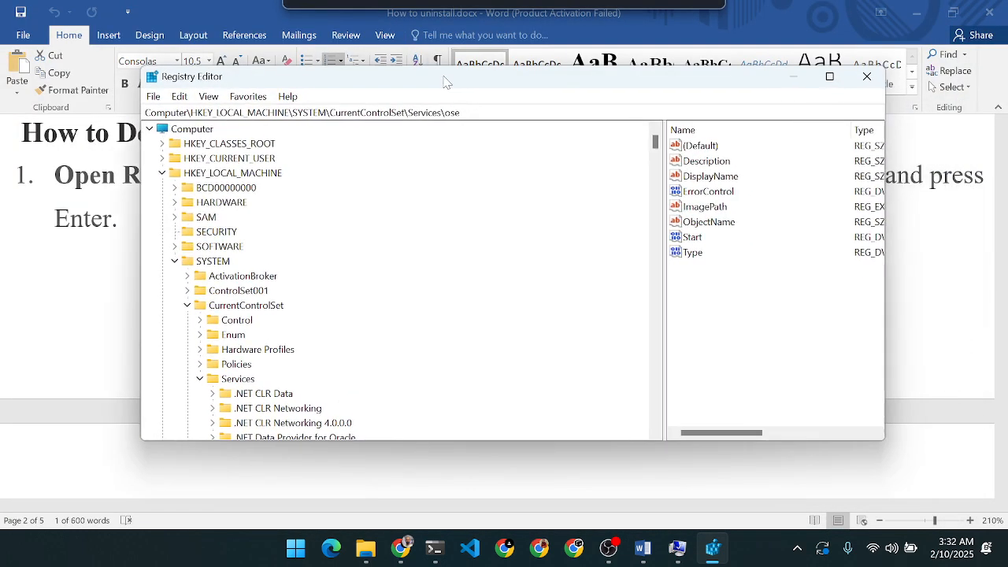
{"action": "left_click", "coordinate": [830, 76]}
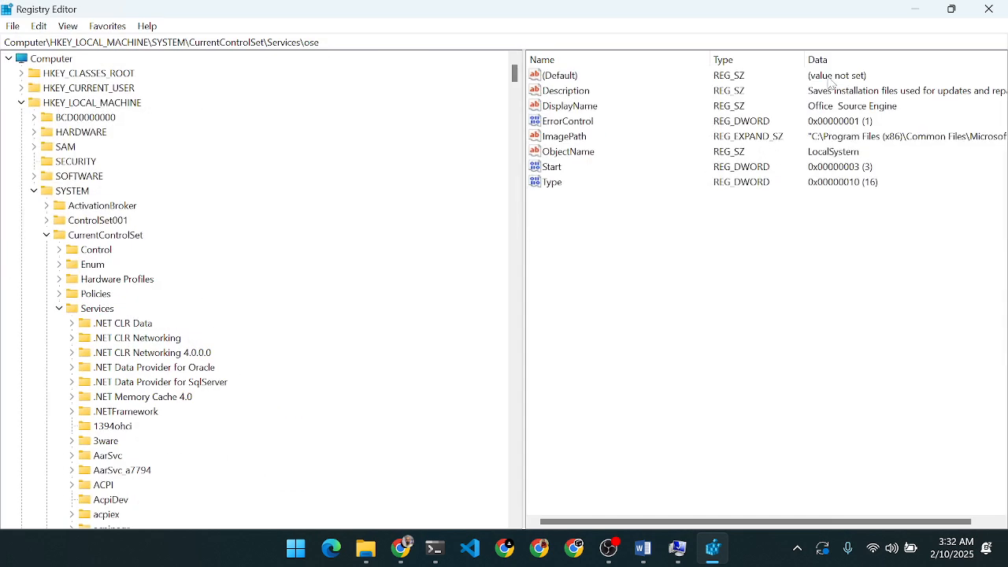
Switch to the Word uninstall guide and read item 2, Delete Oracle Software Registry, including its key path and Run dialog illustration.
{"action": "left_click", "coordinate": [923, 7]}
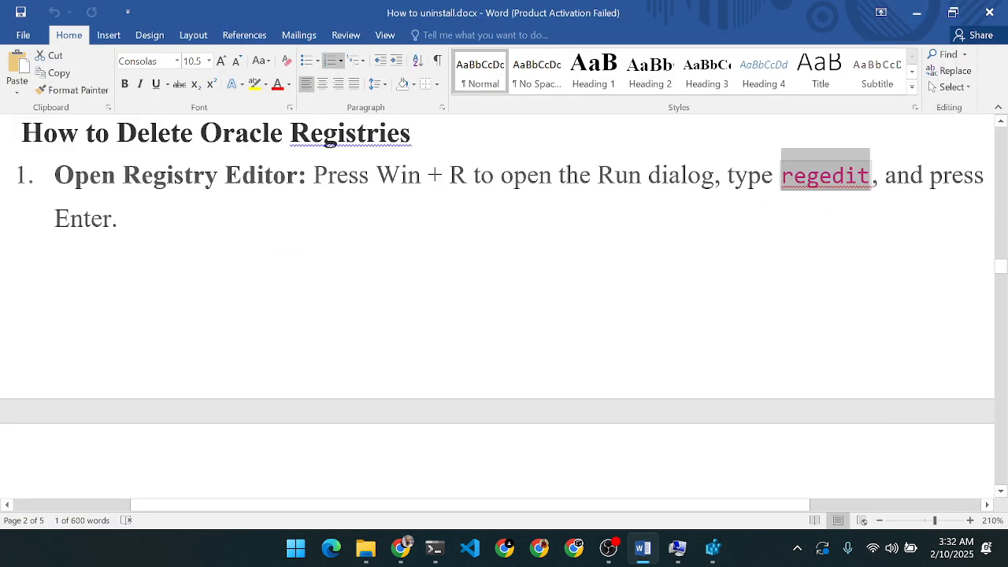
{"action": "scroll", "coordinate": [596, 229], "scroll_direction": "down", "scroll_amount": 6, "text": "ctrl"}
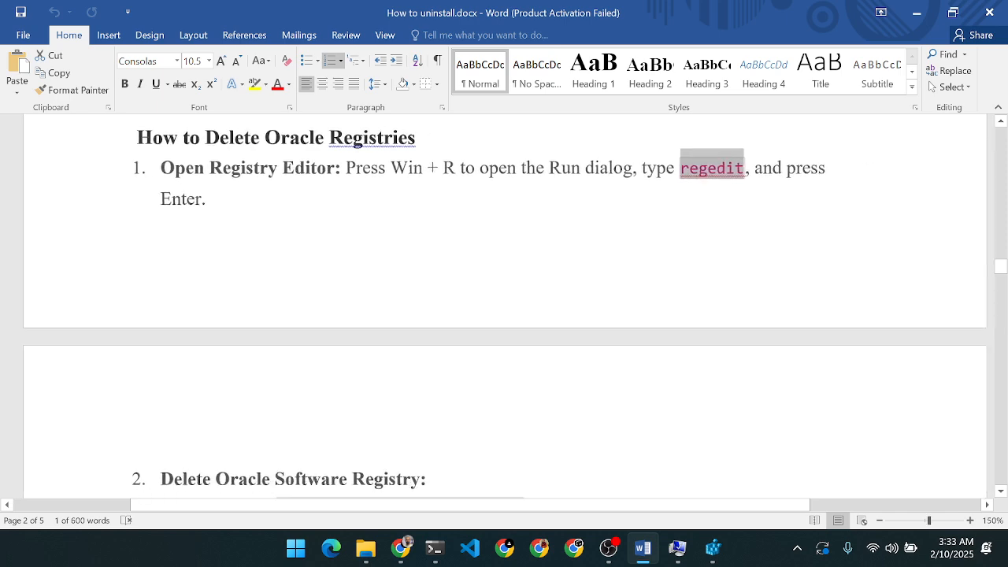
{"action": "scroll", "coordinate": [596, 229], "scroll_direction": "up", "scroll_amount": 1}
{"action": "scroll", "coordinate": [596, 229], "scroll_direction": "up", "scroll_amount": 1}
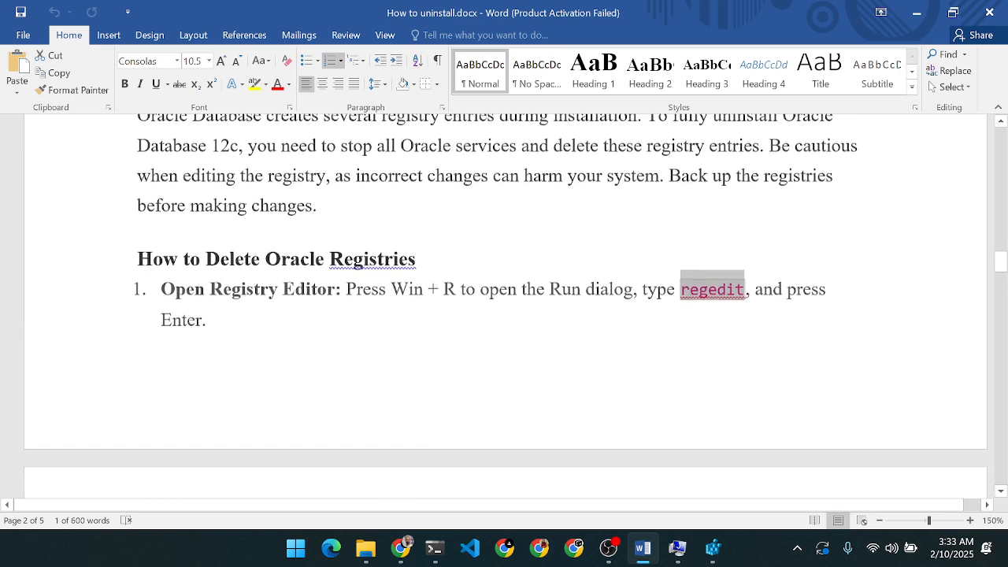
{"action": "scroll", "coordinate": [506, 307], "scroll_direction": "down", "scroll_amount": 5}
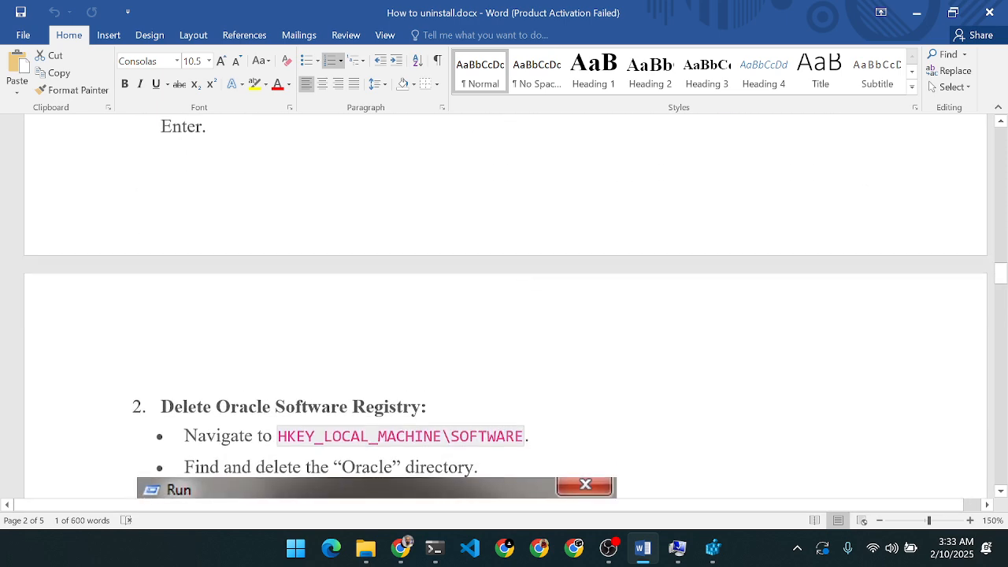
{"action": "scroll", "coordinate": [505, 306], "scroll_direction": "down", "scroll_amount": 1}
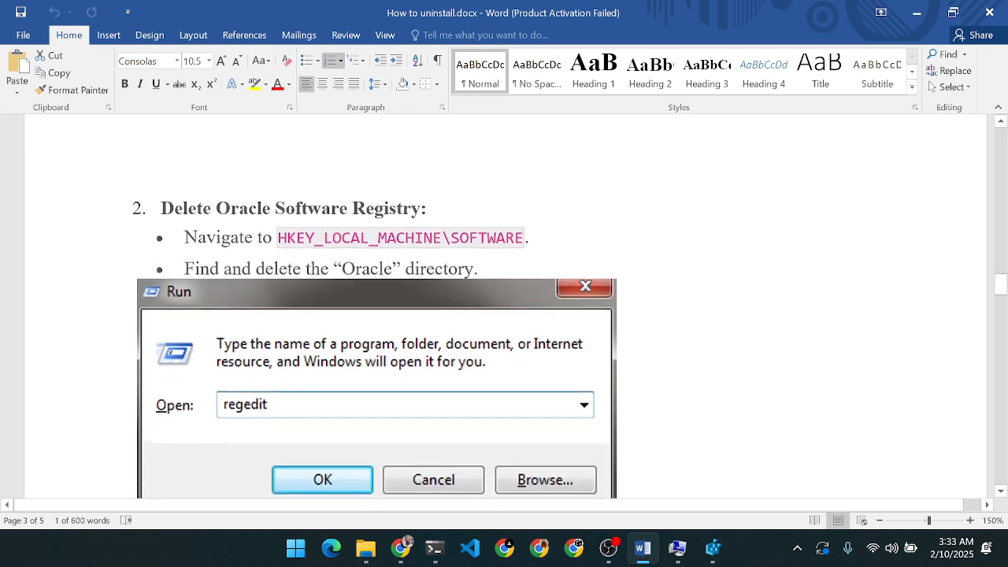
{"action": "scroll", "coordinate": [525, 276], "scroll_direction": "down", "scroll_amount": 1}
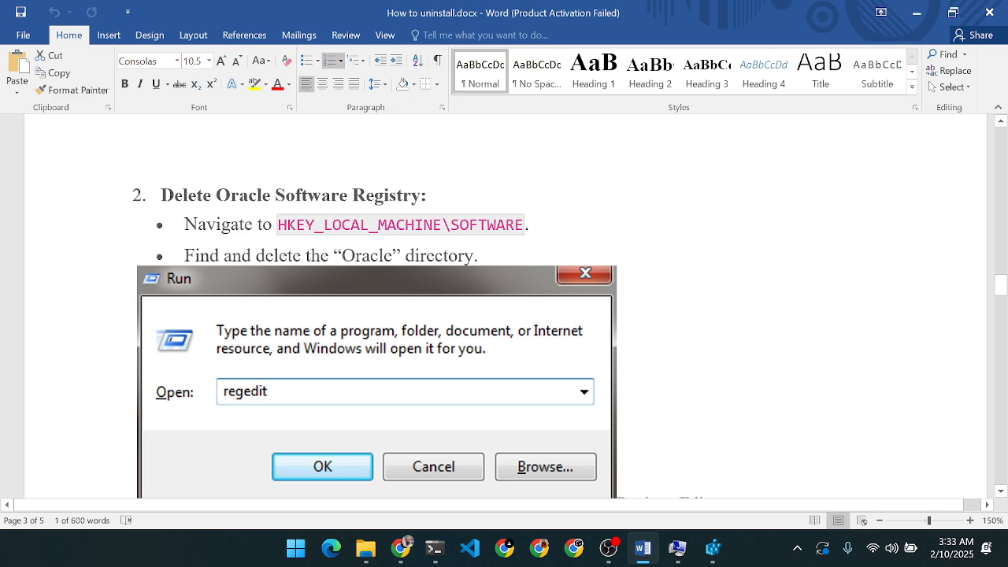
{"action": "scroll", "coordinate": [263, 329], "scroll_direction": "down", "scroll_amount": 1}
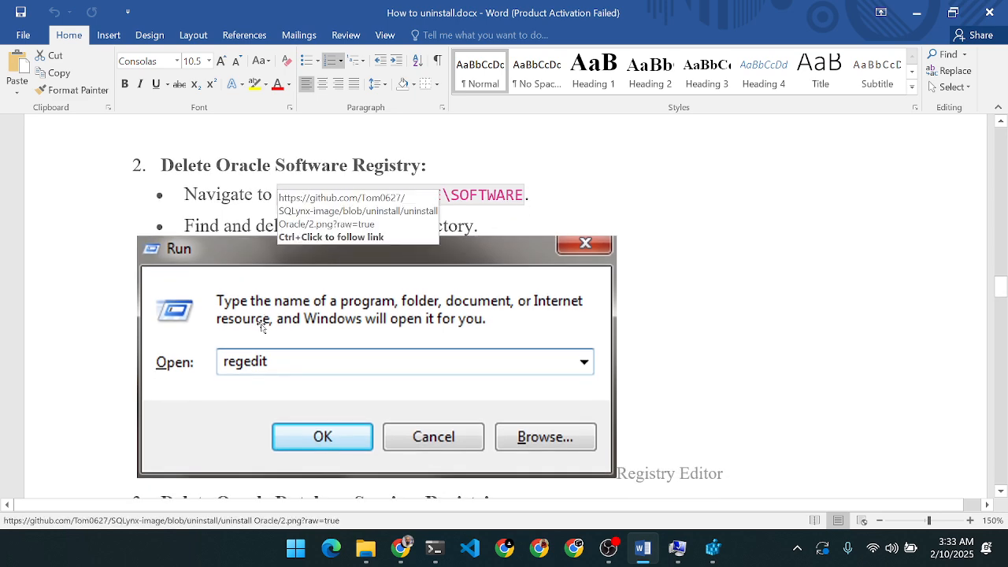
{"action": "scroll", "coordinate": [263, 329], "scroll_direction": "up", "scroll_amount": 3, "text": "ctrl"}
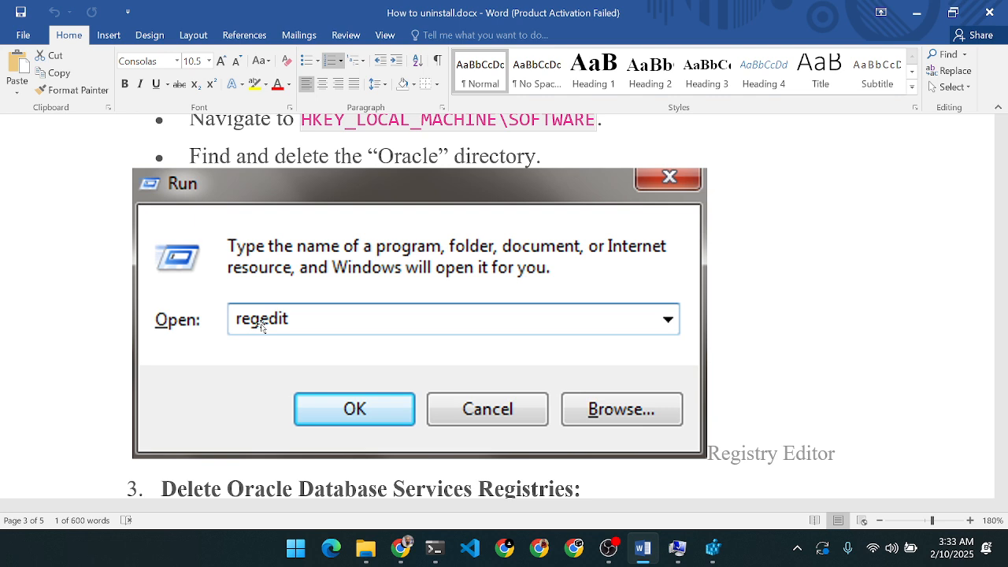
{"action": "scroll", "coordinate": [262, 326], "scroll_direction": "up", "scroll_amount": 1}
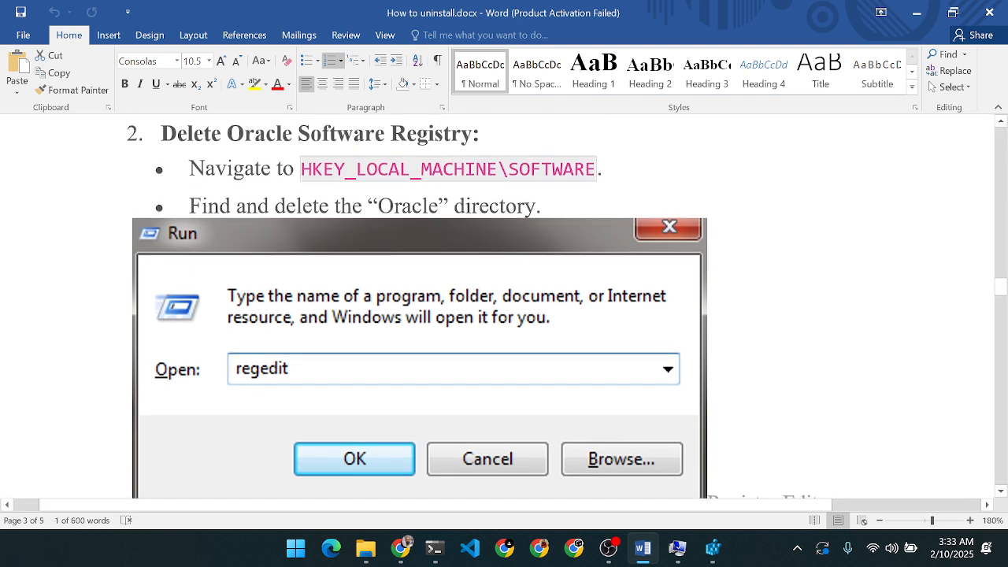
{"action": "scroll", "coordinate": [498, 323], "scroll_direction": "up", "scroll_amount": 8}
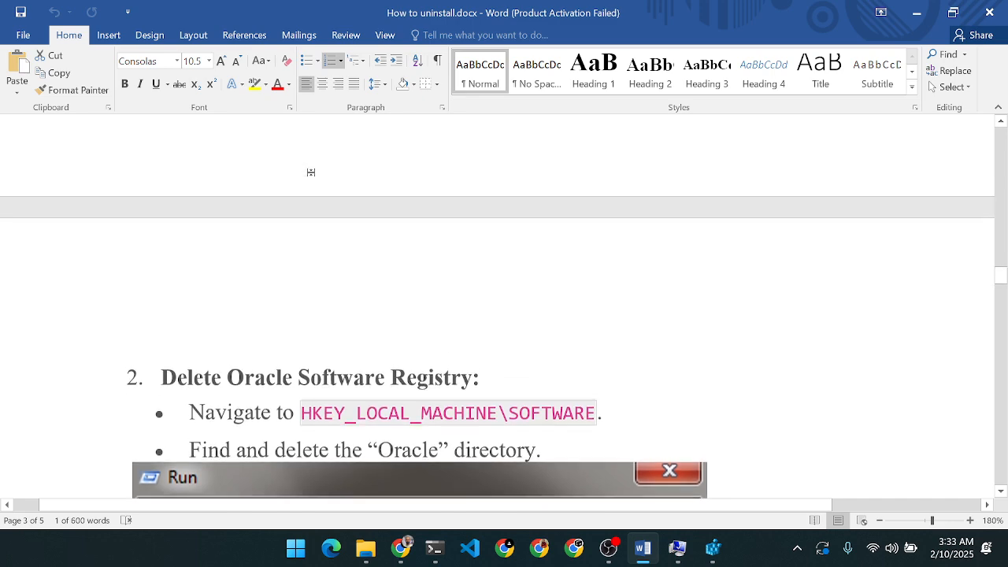
{"action": "scroll", "coordinate": [617, 472], "scroll_direction": "down", "scroll_amount": 6}
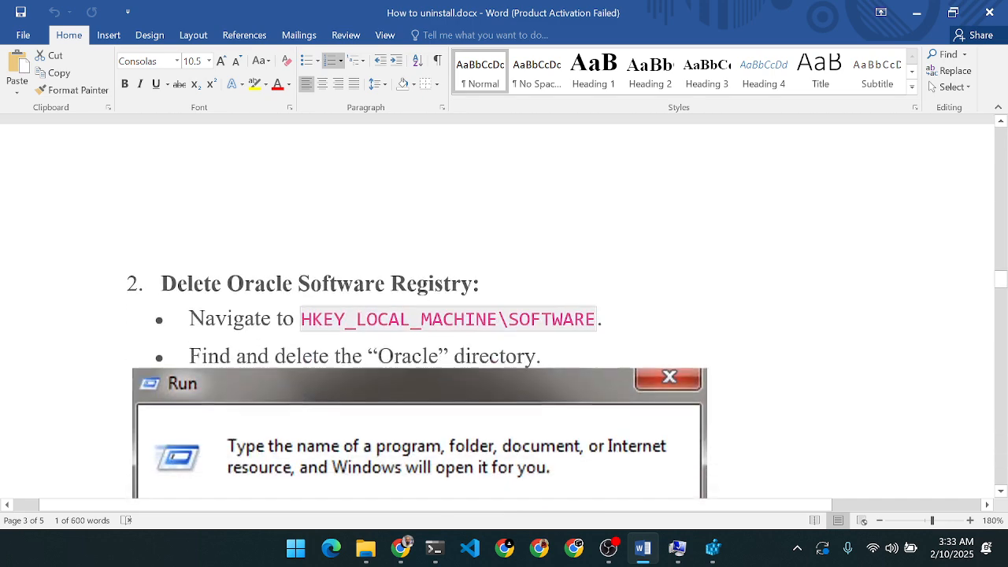
Switch back to the Registry Editor and expand the SOFTWARE key under HKEY_LOCAL_MACHINE.
{"action": "left_click", "coordinate": [714, 552]}
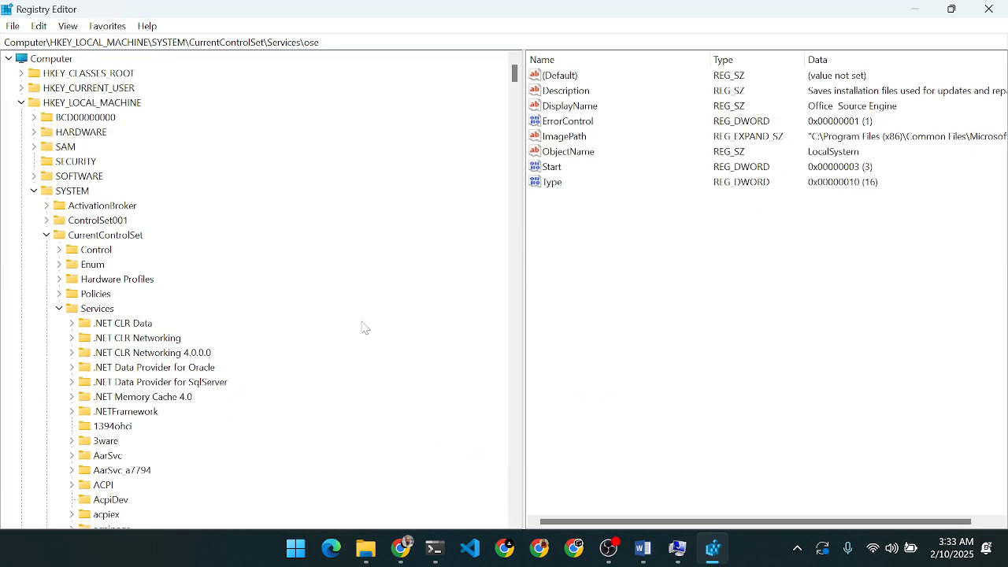
{"action": "left_click", "coordinate": [21, 103]}
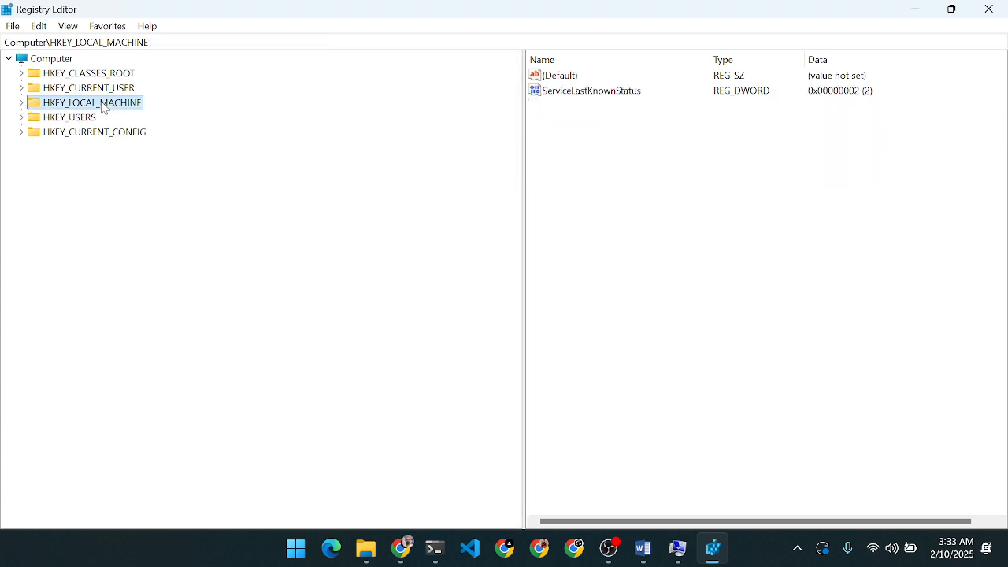
{"action": "left_click", "coordinate": [22, 104]}
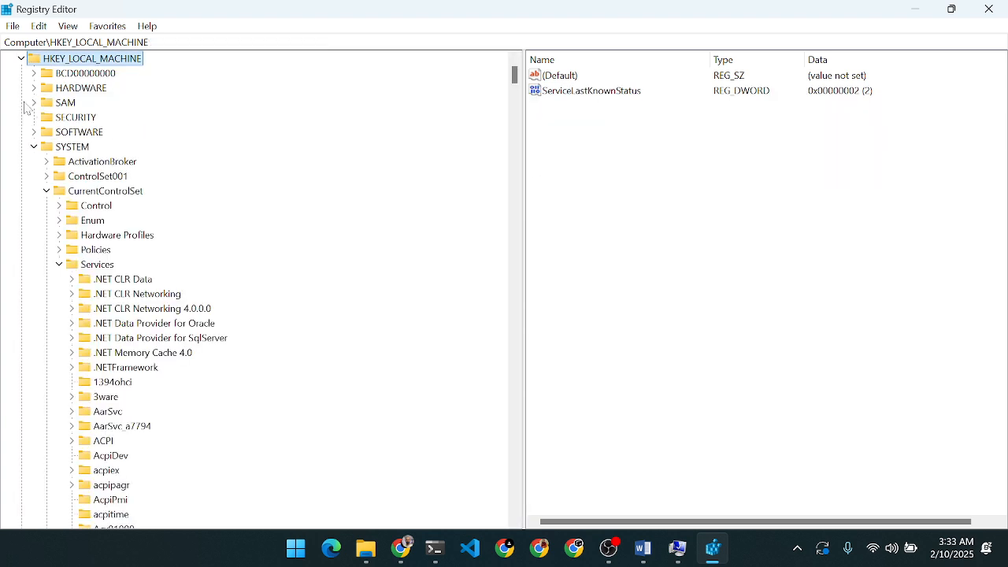
{"action": "left_click", "coordinate": [34, 132]}
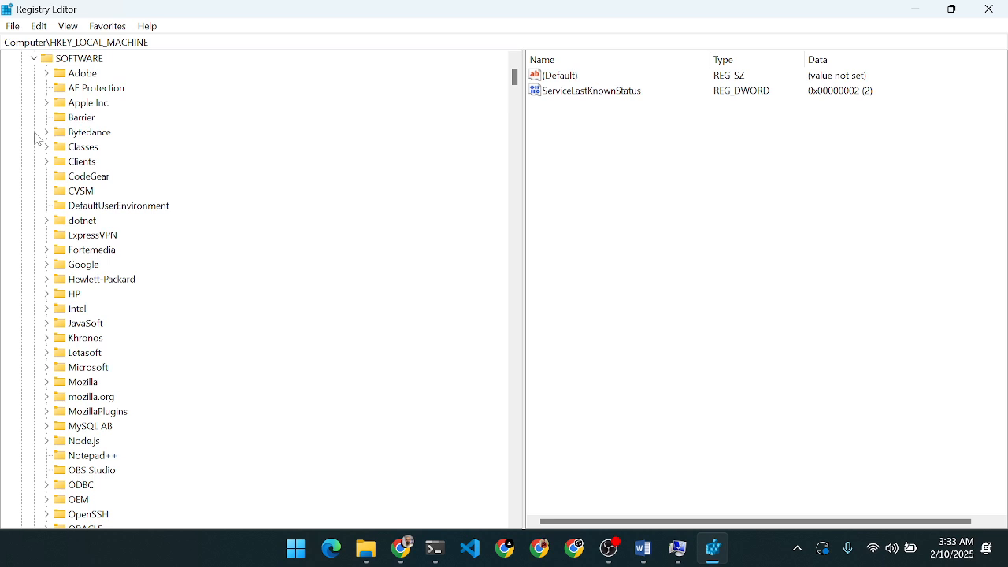
Locate the ORACLE key under HKEY_LOCAL_MACHINE\SOFTWARE and expand it to list its subkeys.
{"action": "left_click", "coordinate": [84, 341]}
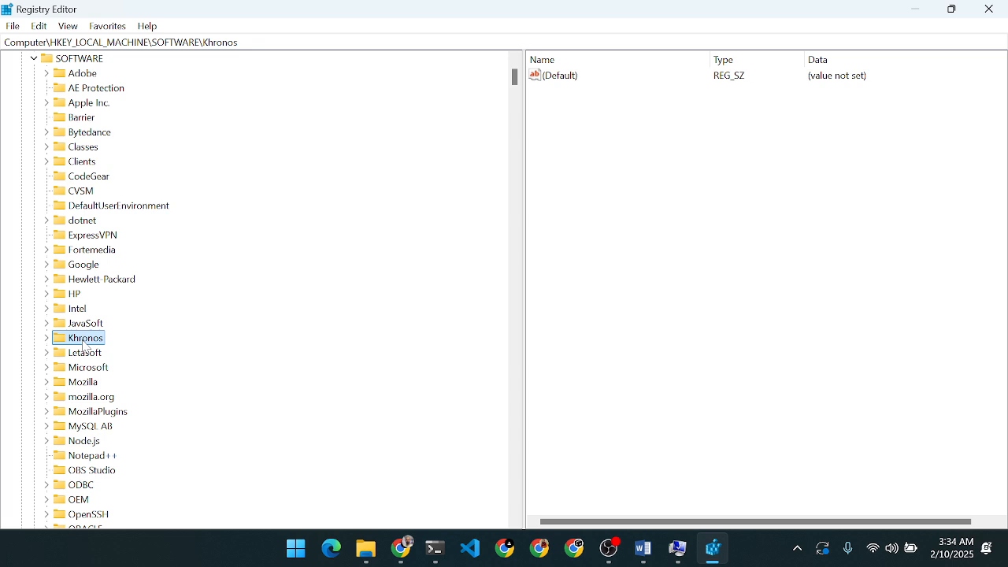
{"action": "key", "text": "o"}
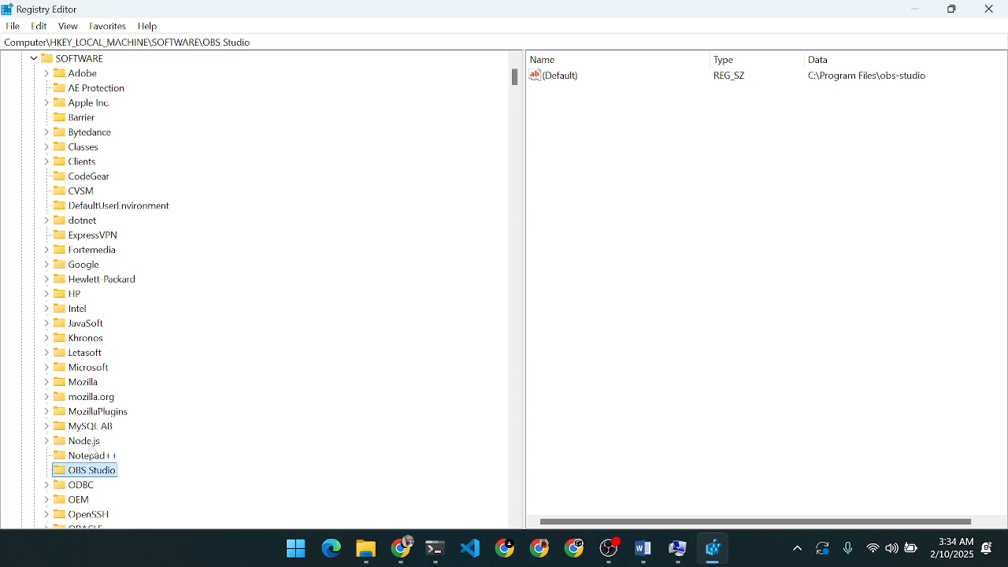
{"action": "scroll", "coordinate": [91, 449], "scroll_direction": "down", "scroll_amount": 2}
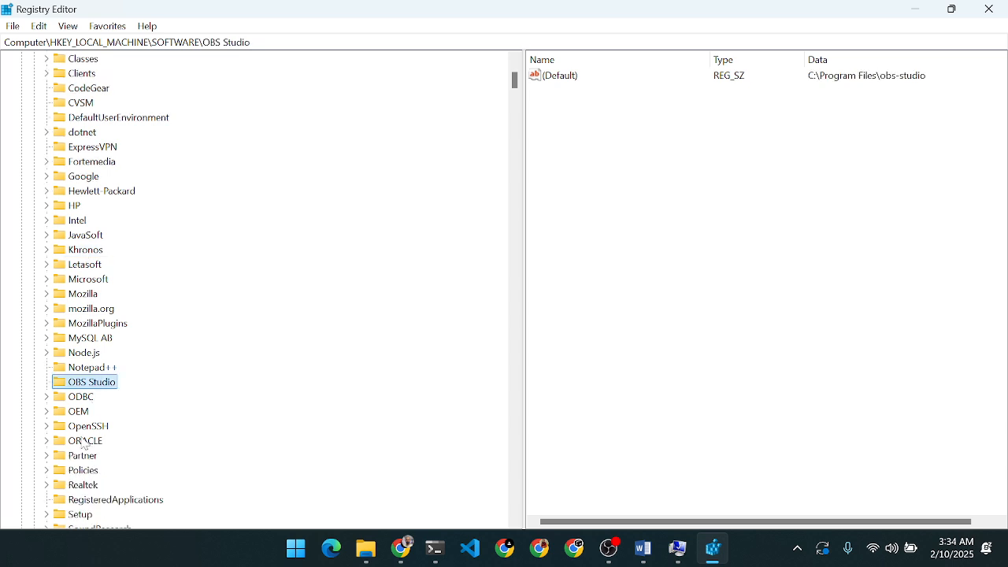
{"action": "left_click", "coordinate": [84, 442]}
{"action": "scroll", "coordinate": [82, 445], "scroll_direction": "down", "scroll_amount": 4}
{"action": "scroll", "coordinate": [81, 445], "scroll_direction": "down", "scroll_amount": 1}
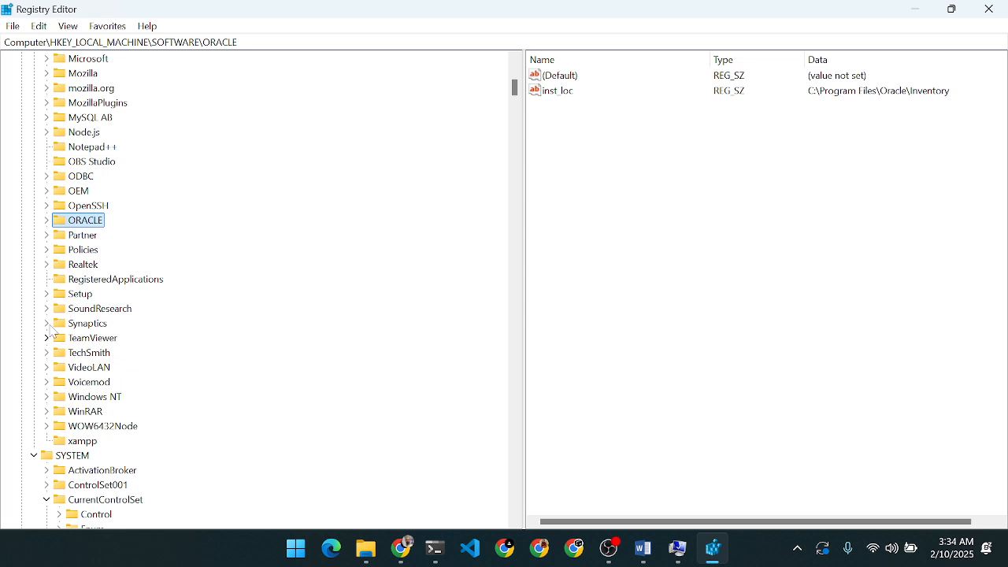
{"action": "left_click", "coordinate": [48, 222]}
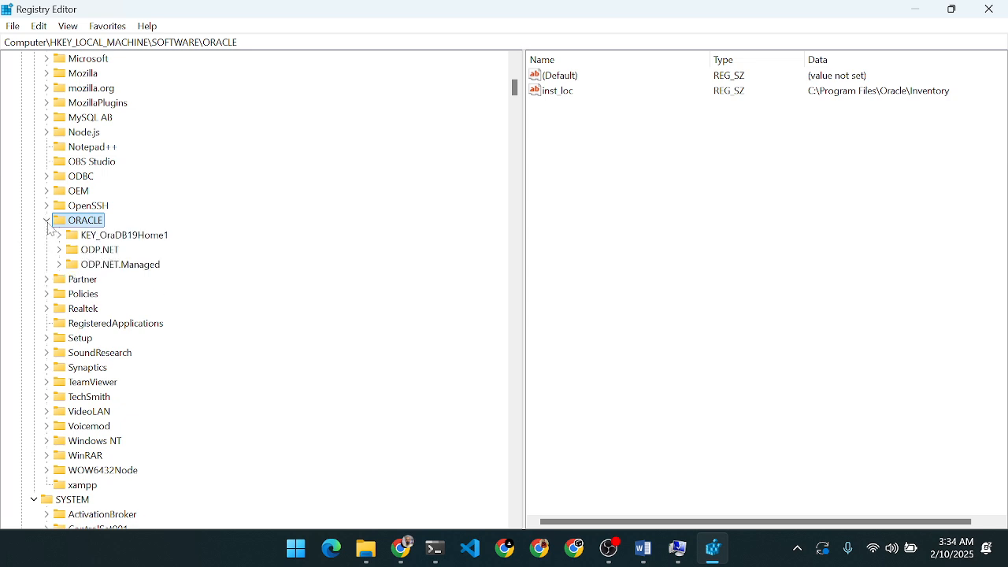
Delete the KEY_OraDB19Home1 subkey from the ORACLE key and confirm its permanent removal.
{"action": "left_click", "coordinate": [131, 238]}
{"action": "right_click", "coordinate": [131, 238]}
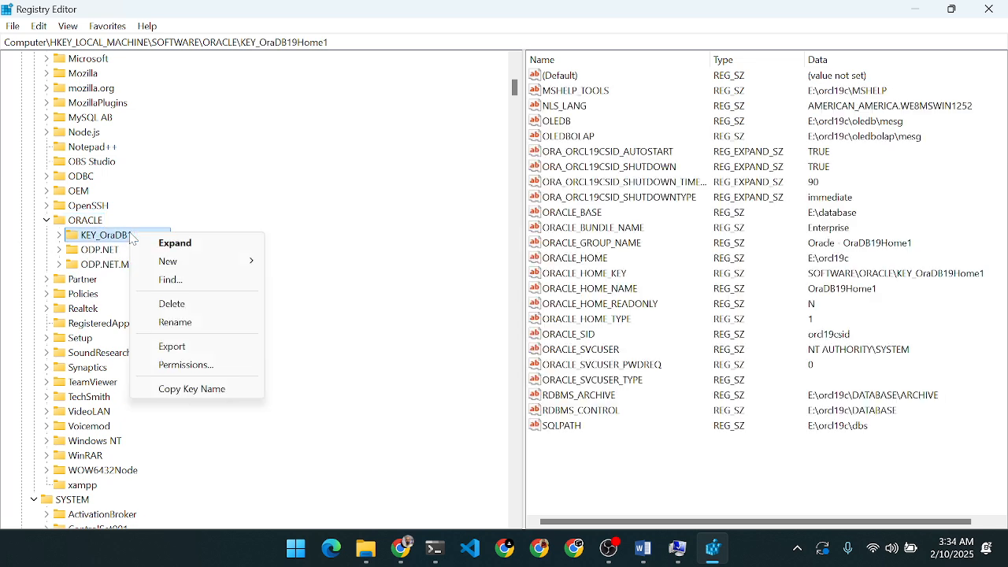
{"action": "left_click", "coordinate": [171, 305]}
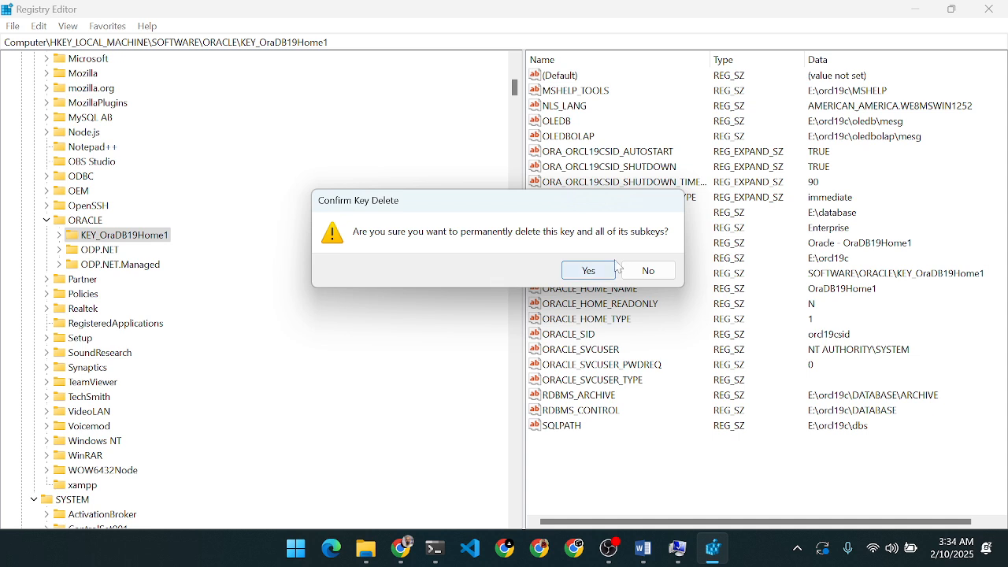
{"action": "left_click", "coordinate": [591, 270]}
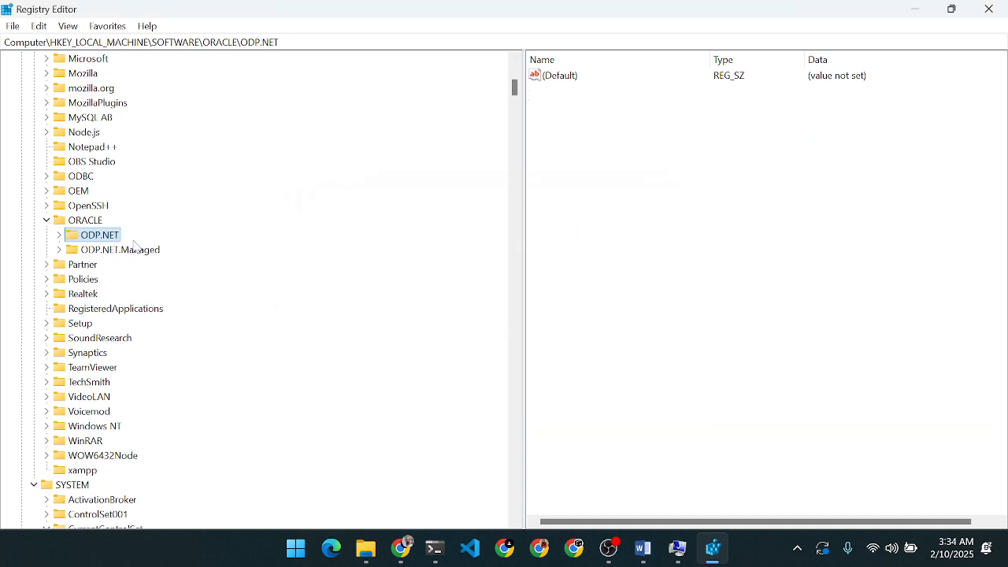
Delete the ODP.NET and ODP.NET.Managed subkeys from the ORACLE key, confirming each permanent removal.
{"action": "right_click", "coordinate": [102, 238]}
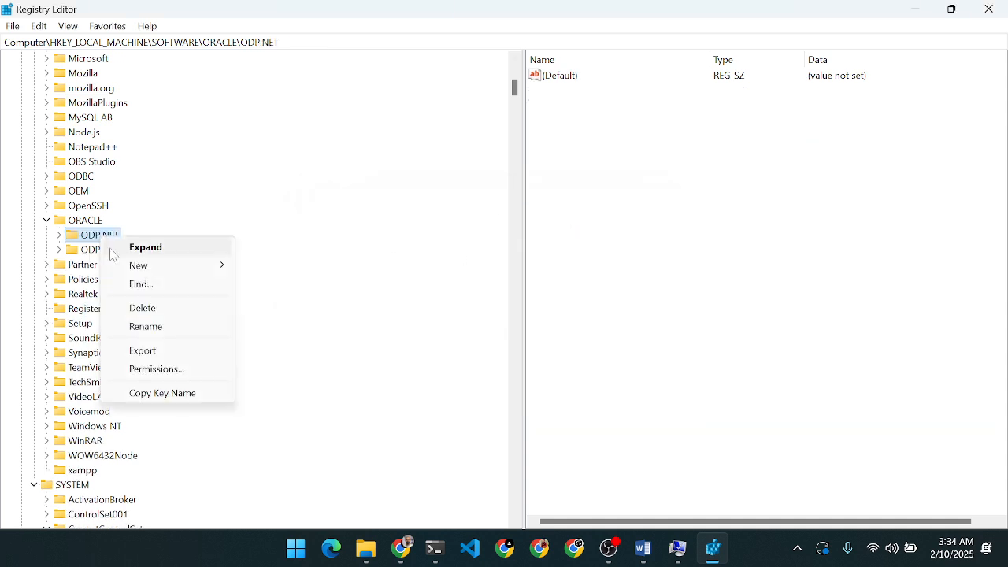
{"action": "left_click", "coordinate": [140, 307]}
{"action": "left_click", "coordinate": [587, 271]}
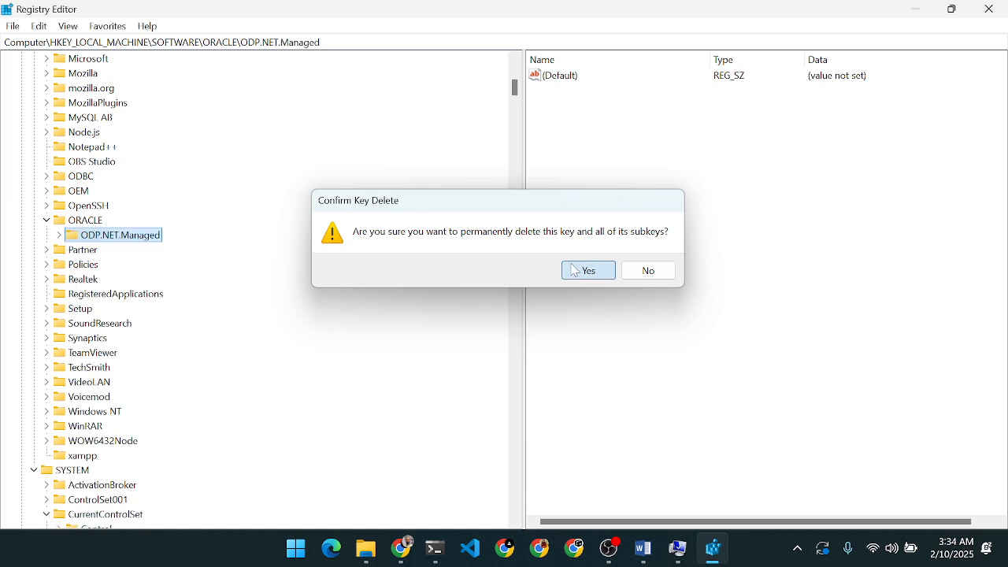
{"action": "right_click", "coordinate": [112, 234]}
{"action": "left_click", "coordinate": [143, 304]}
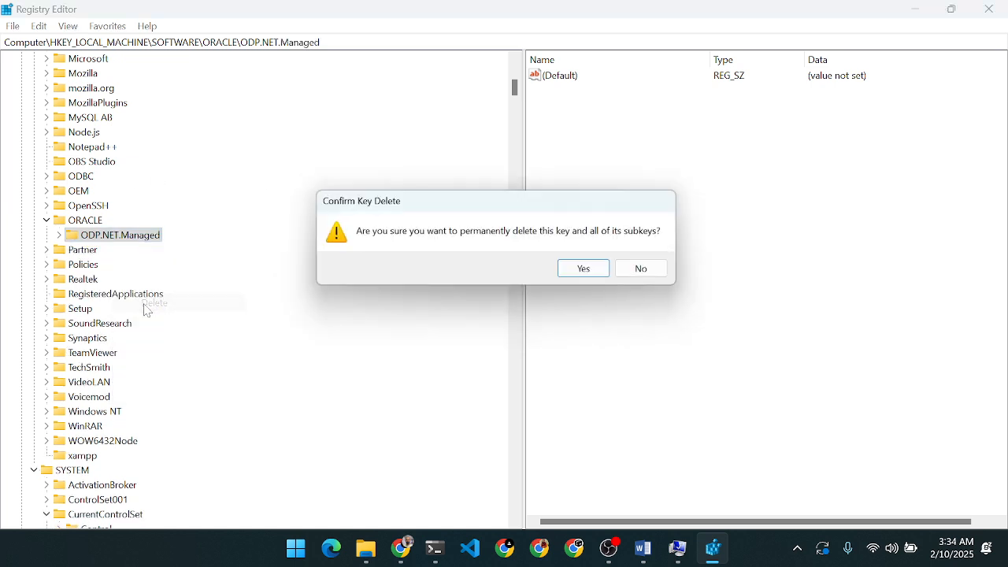
{"action": "left_click", "coordinate": [591, 272]}
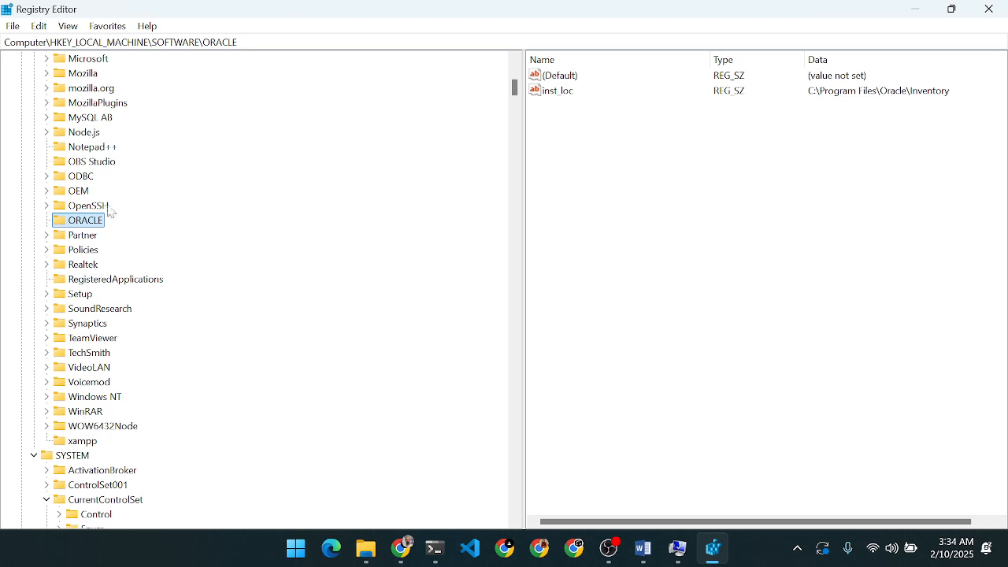
Delete the ORACLE key from HKEY_LOCAL_MACHINE\SOFTWARE and confirm its permanent removal.
{"action": "right_click", "coordinate": [85, 222]}
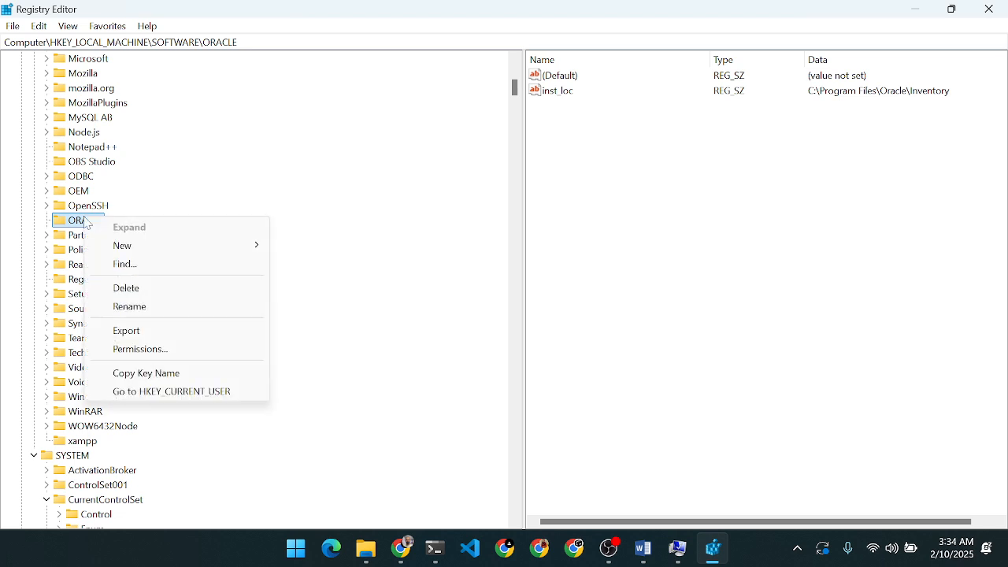
{"action": "left_click", "coordinate": [136, 287]}
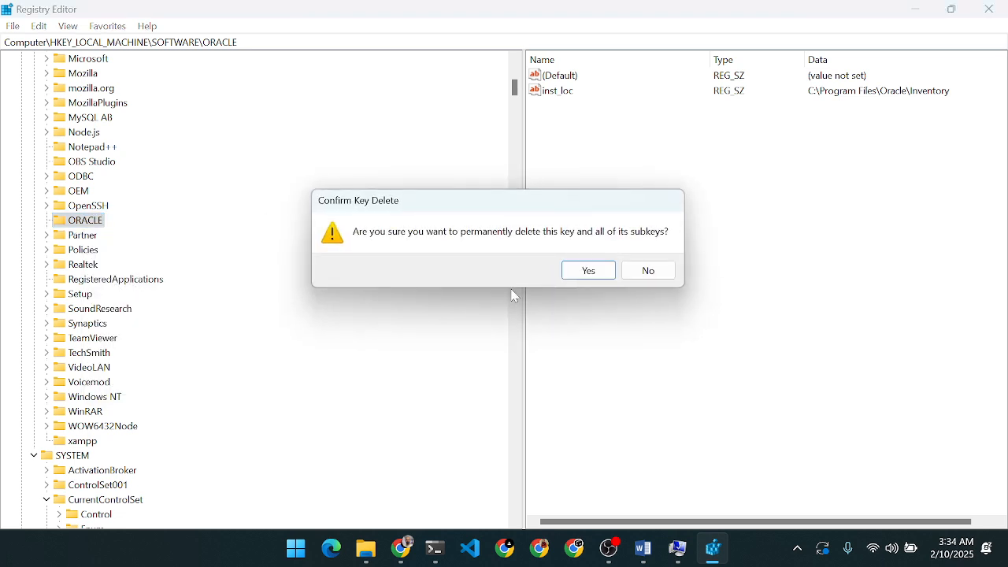
{"action": "left_click", "coordinate": [604, 267]}
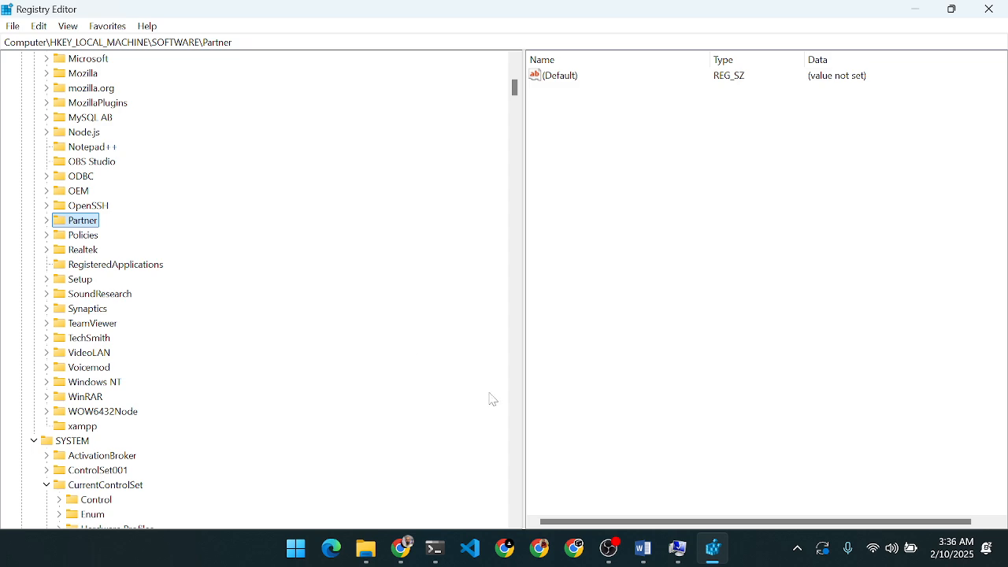
Switch to the uninstall guide in Word and read section 3 on deleting the Oracle Database services registries.
{"action": "left_click", "coordinate": [643, 549]}
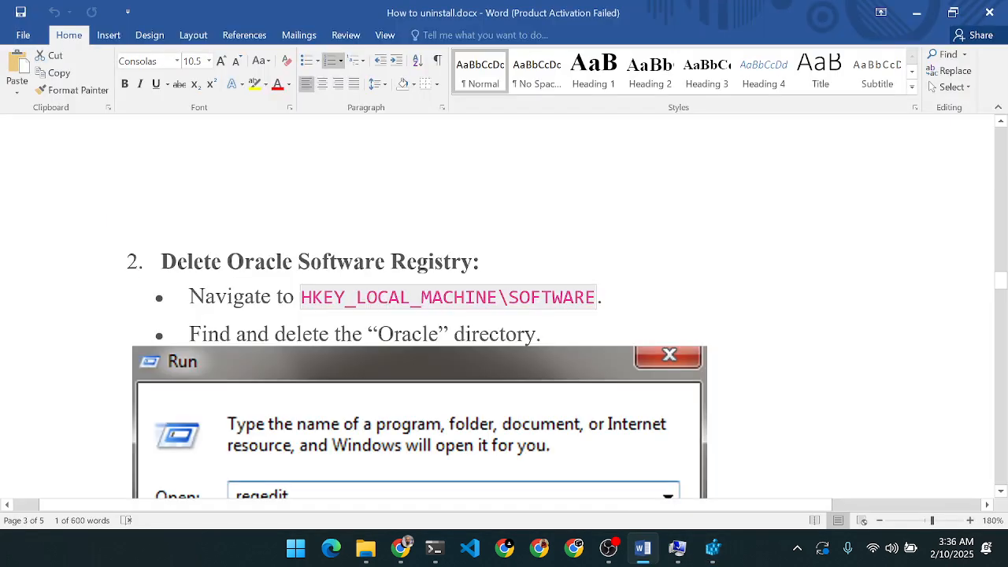
{"action": "scroll", "coordinate": [394, 299], "scroll_direction": "down", "scroll_amount": 6}
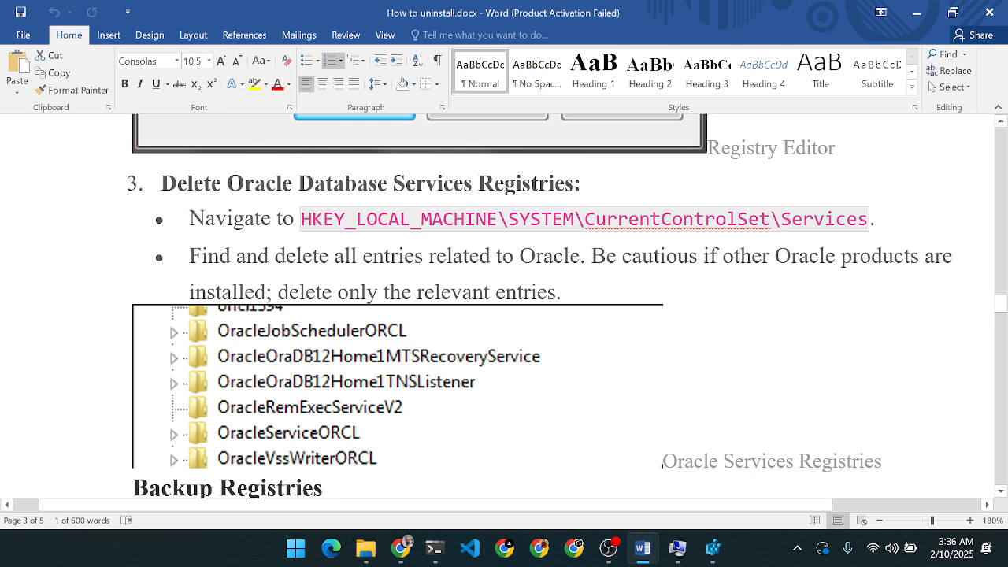
{"action": "double_click", "coordinate": [536, 219]}
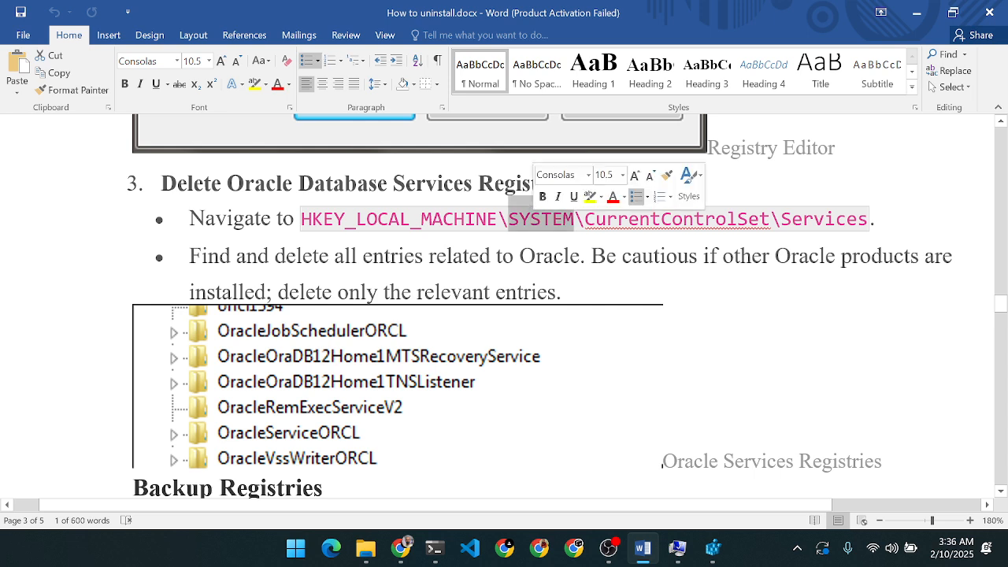
{"action": "double_click", "coordinate": [690, 219]}
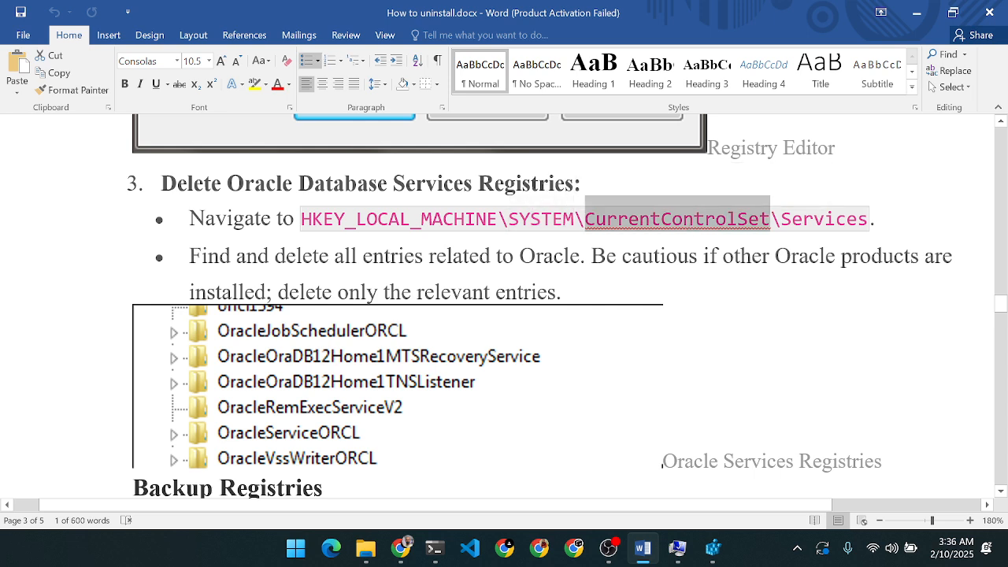
{"action": "double_click", "coordinate": [819, 256]}
{"action": "left_click", "coordinate": [667, 256]}
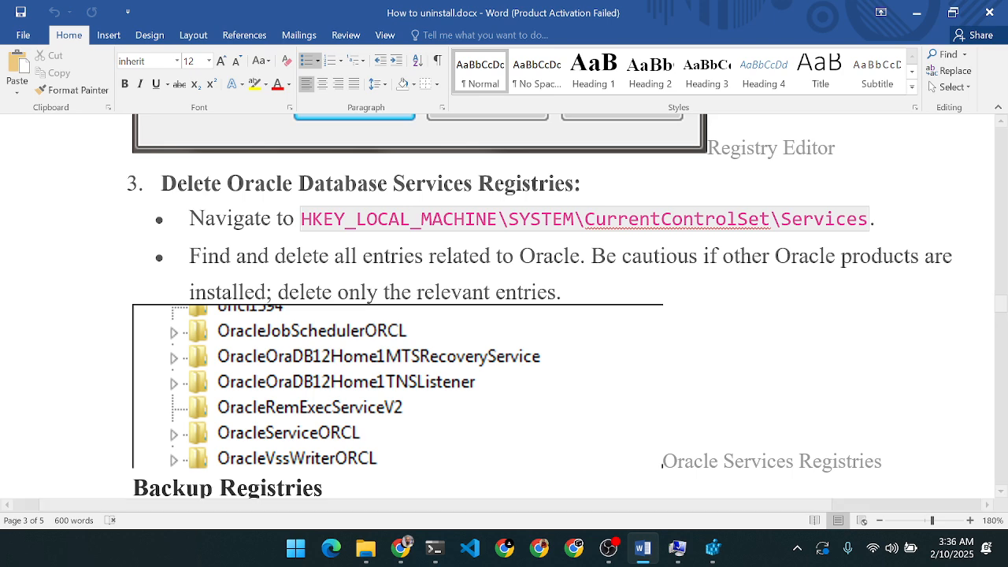
Return to the Registry Editor and collapse the SOFTWARE, Services and CurrentControlSet keys under HKEY_LOCAL_MACHINE.
{"action": "left_click", "coordinate": [713, 547]}
{"action": "scroll", "coordinate": [105, 197], "scroll_direction": "up", "scroll_amount": 10}
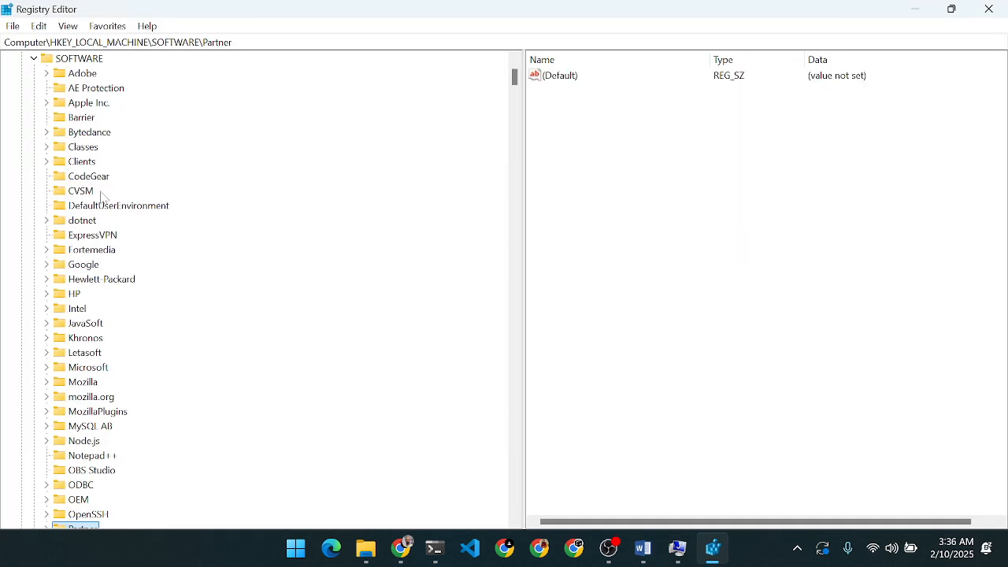
{"action": "left_click", "coordinate": [35, 177]}
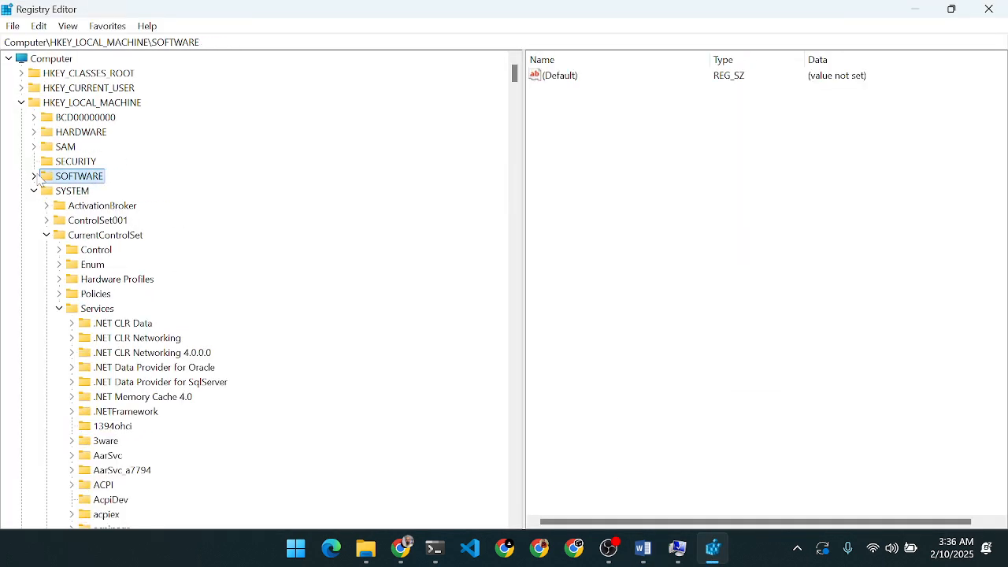
{"action": "left_click", "coordinate": [33, 192]}
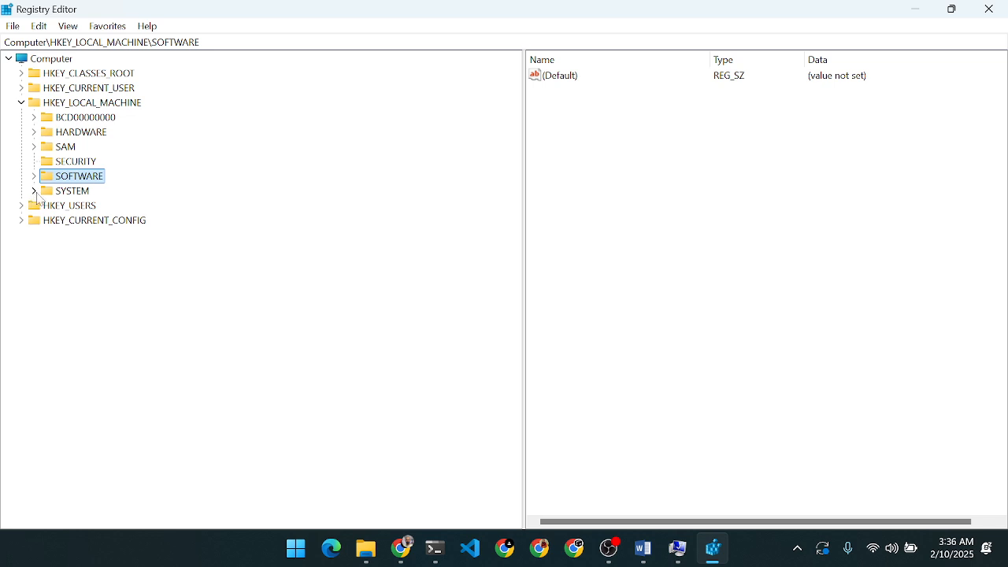
{"action": "left_click", "coordinate": [33, 191]}
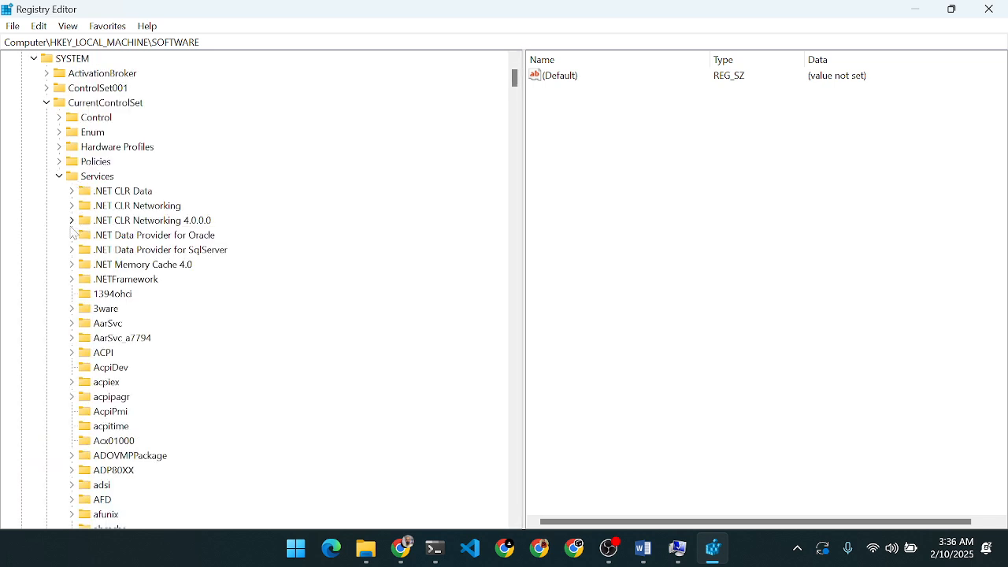
{"action": "left_click", "coordinate": [59, 176]}
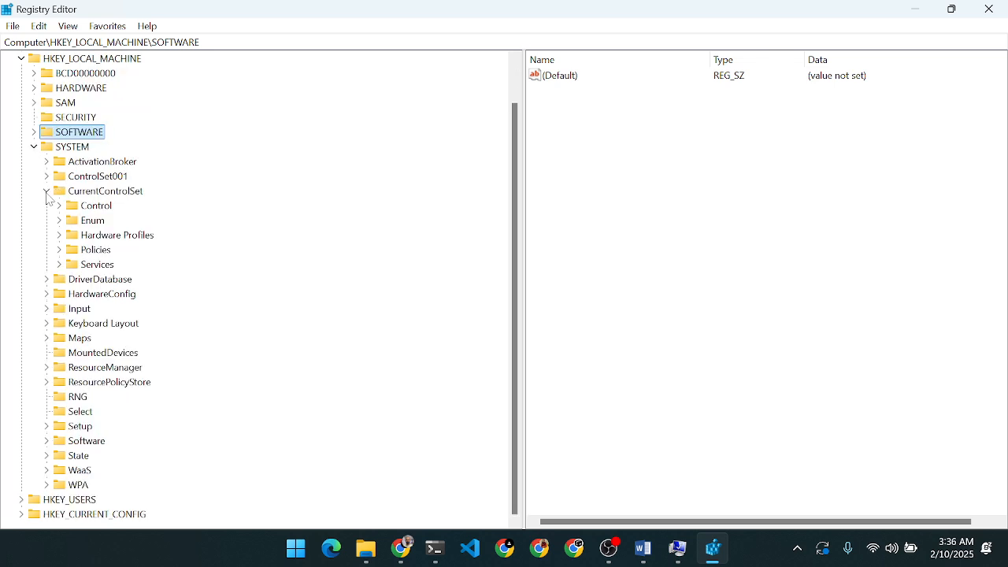
{"action": "left_click", "coordinate": [47, 191]}
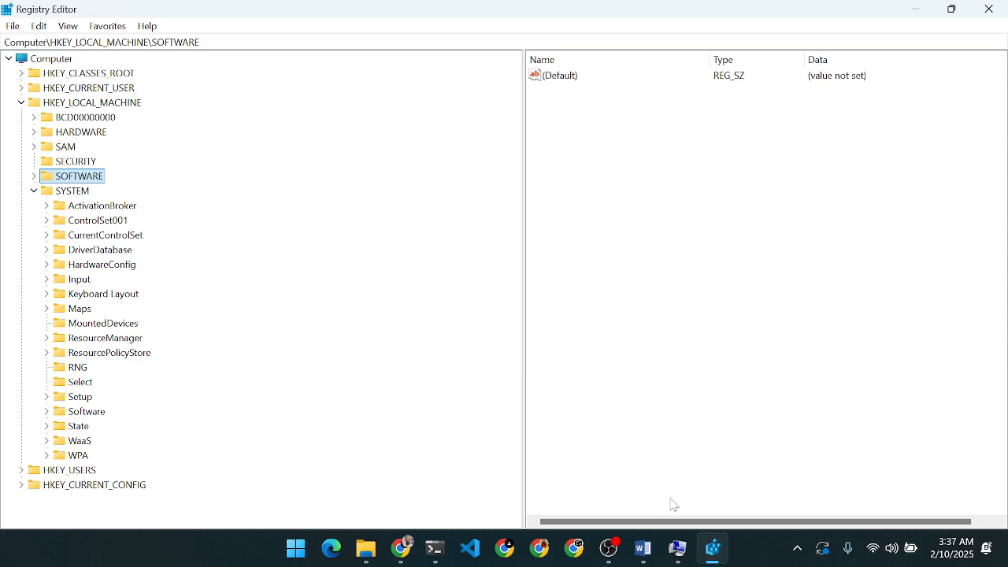
Recheck the registry path in the Word guide and expand SYSTEM\CurrentControlSet\Services in the Registry Editor.
{"action": "left_click", "coordinate": [643, 549]}
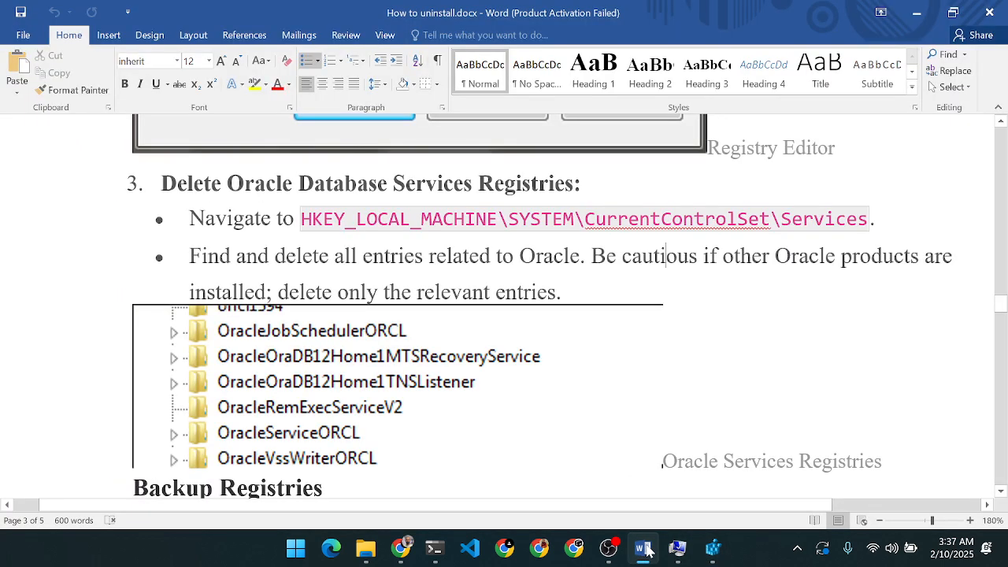
{"action": "left_click", "coordinate": [643, 549]}
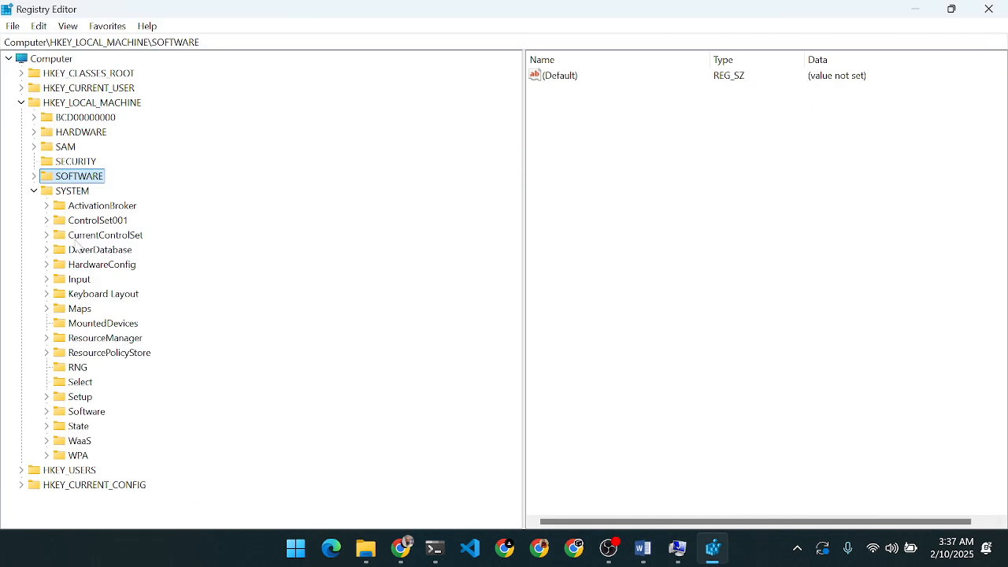
{"action": "left_click", "coordinate": [46, 235]}
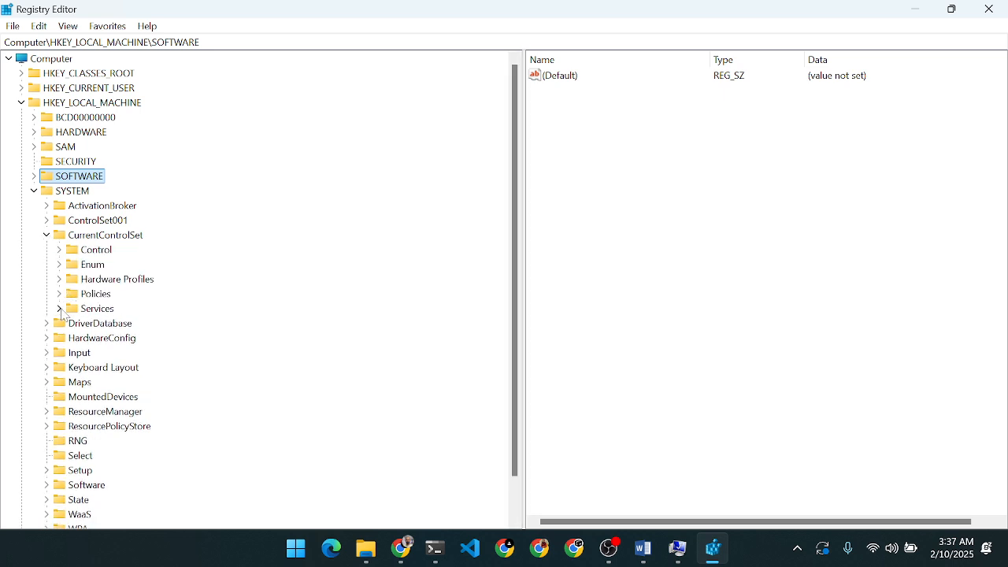
{"action": "left_click", "coordinate": [60, 310]}
Locate the keys whose names start with Oracle within the Services key.
{"action": "left_click", "coordinate": [106, 264]}
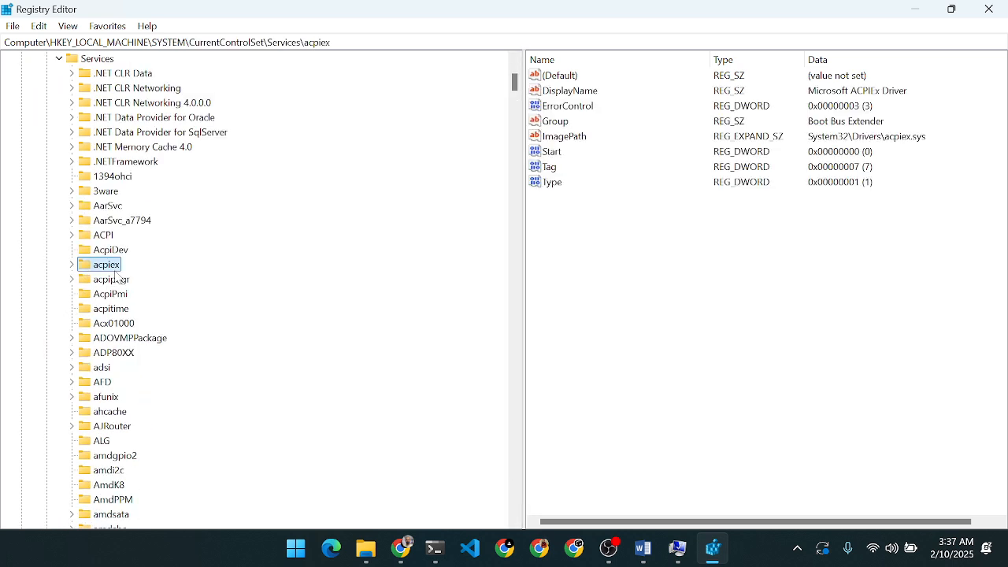
{"action": "key", "text": "o"}
{"action": "key", "text": "Down"}
{"action": "key", "text": "Down"}
{"action": "key", "text": "Down"}
{"action": "key", "text": "Down"}
{"action": "key", "text": "Down"}
{"action": "key", "text": "Down"}
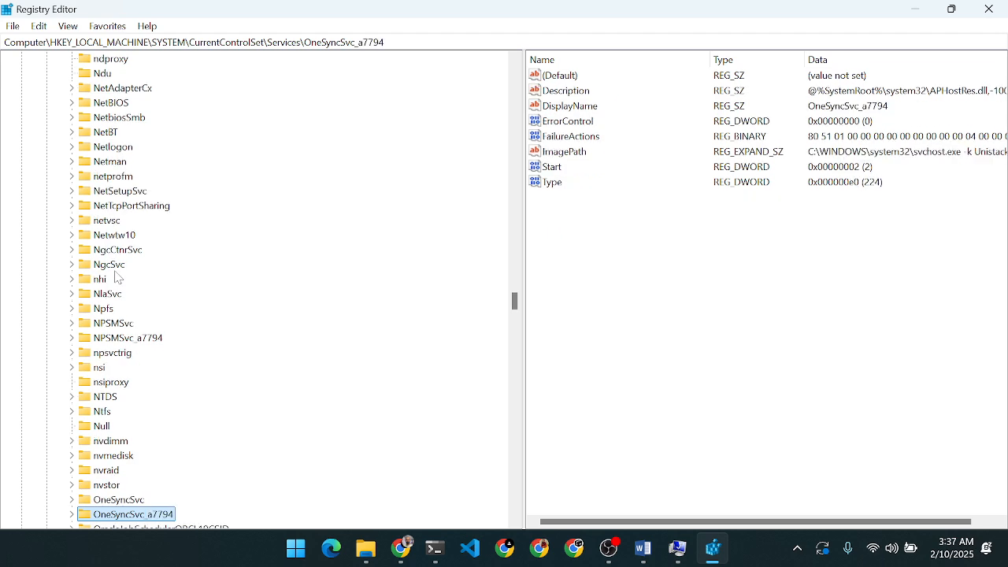
{"action": "key", "text": "o"}
{"action": "key", "text": "o"}
{"action": "key", "text": "o"}
{"action": "key", "text": "o"}
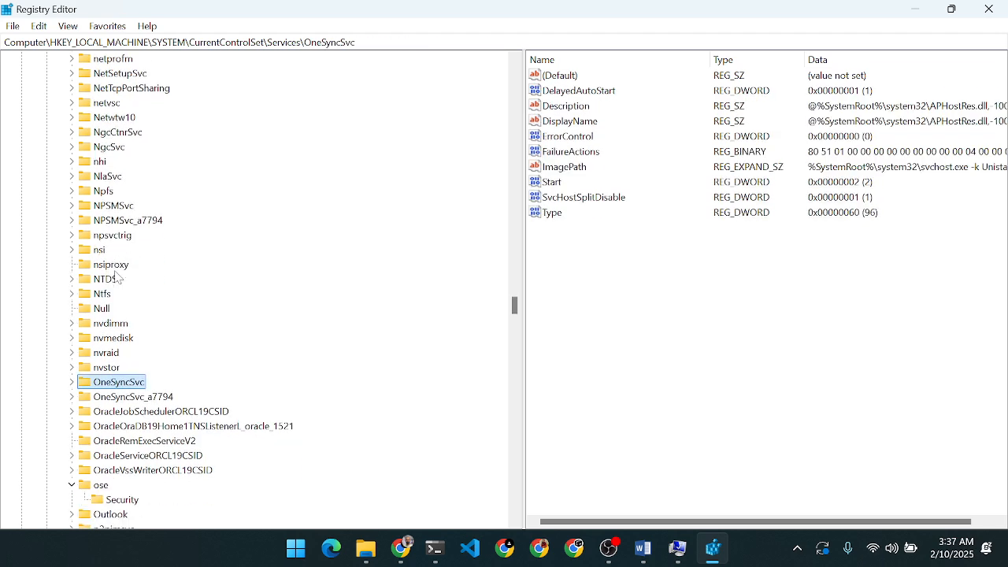
{"action": "scroll", "coordinate": [133, 426], "scroll_direction": "down", "scroll_amount": 1}
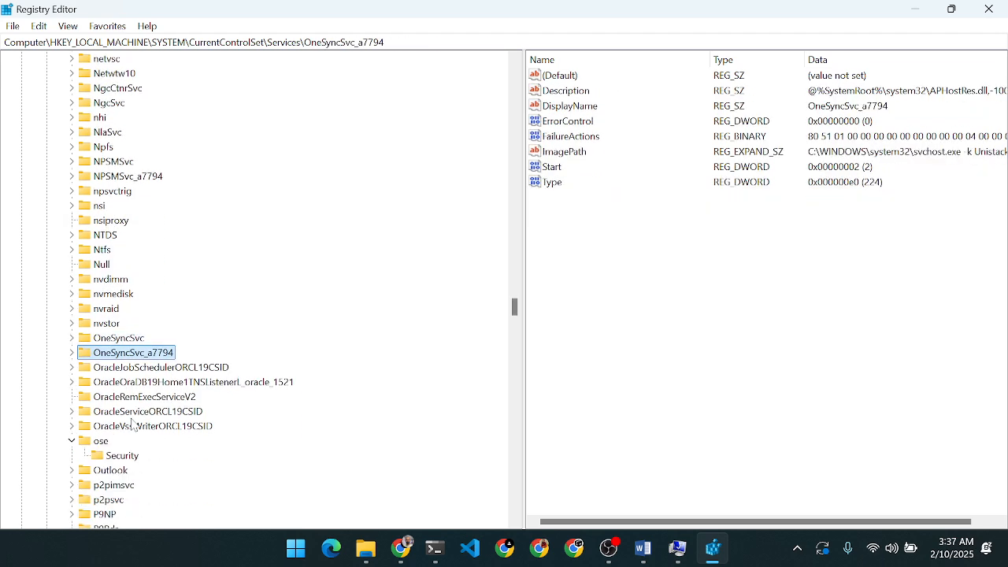
Delete the OracleJobSchedulerORCL19CSID key from Services and confirm its permanent removal.
{"action": "left_click", "coordinate": [146, 370]}
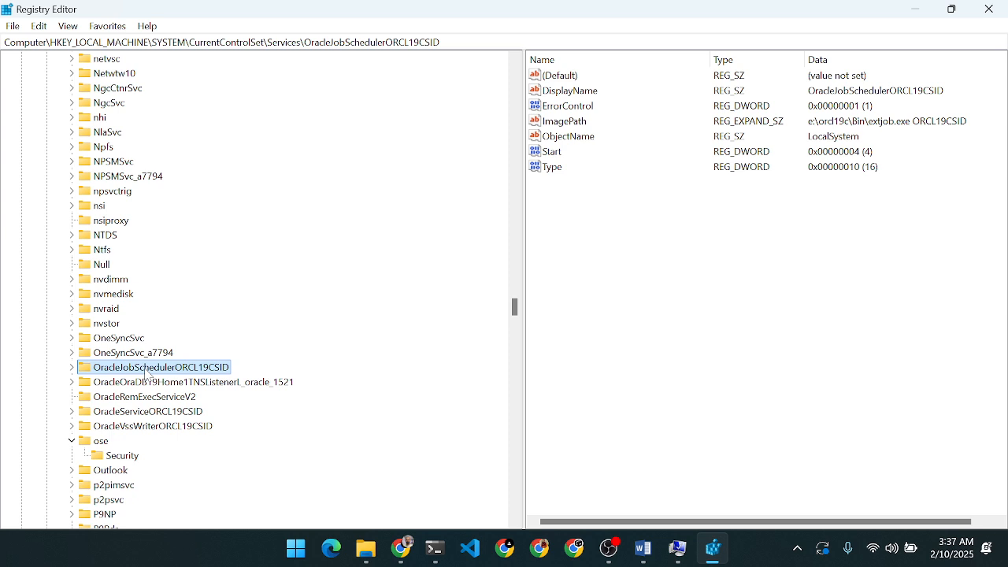
{"action": "right_click", "coordinate": [150, 369]}
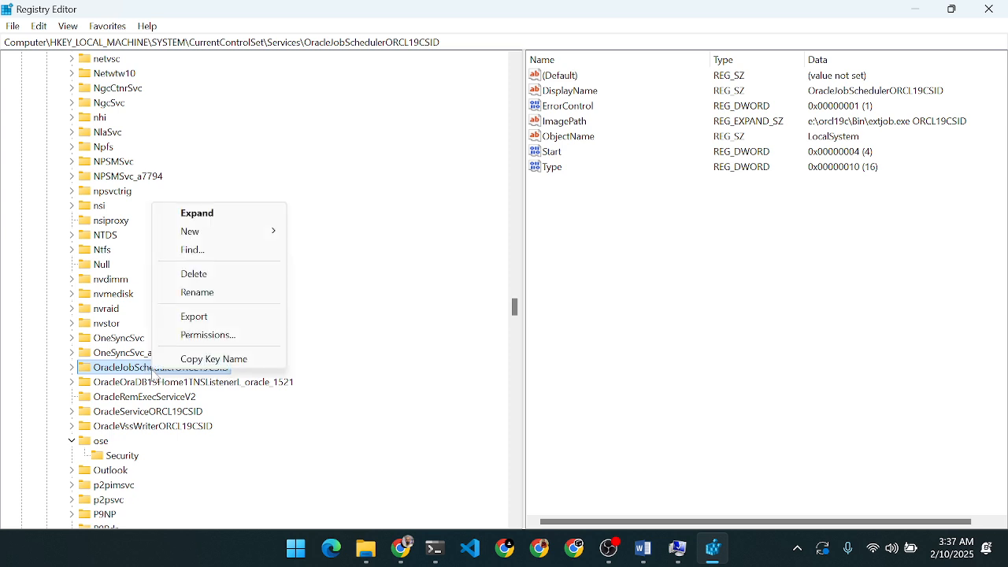
{"action": "left_click", "coordinate": [199, 277]}
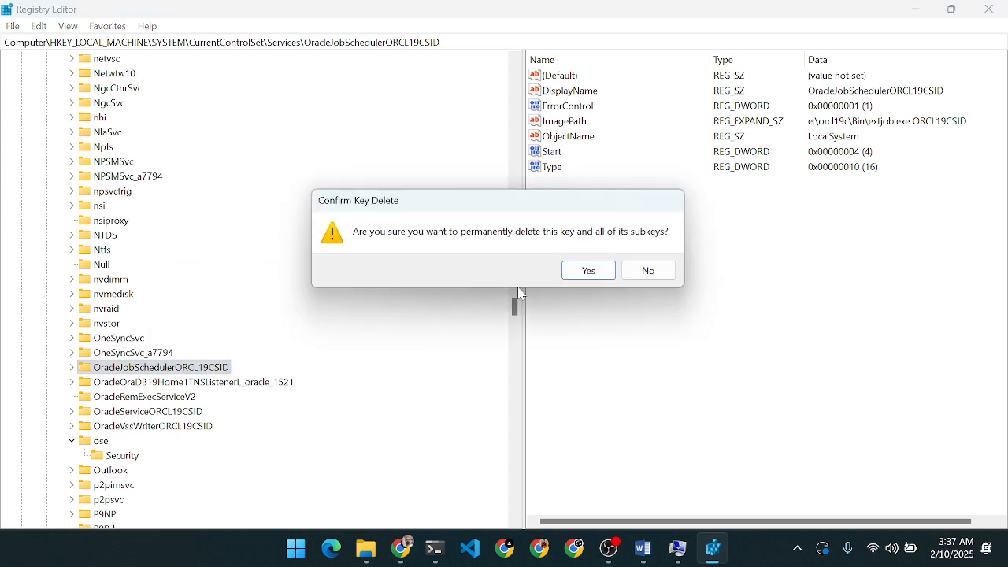
{"action": "left_click", "coordinate": [589, 271]}
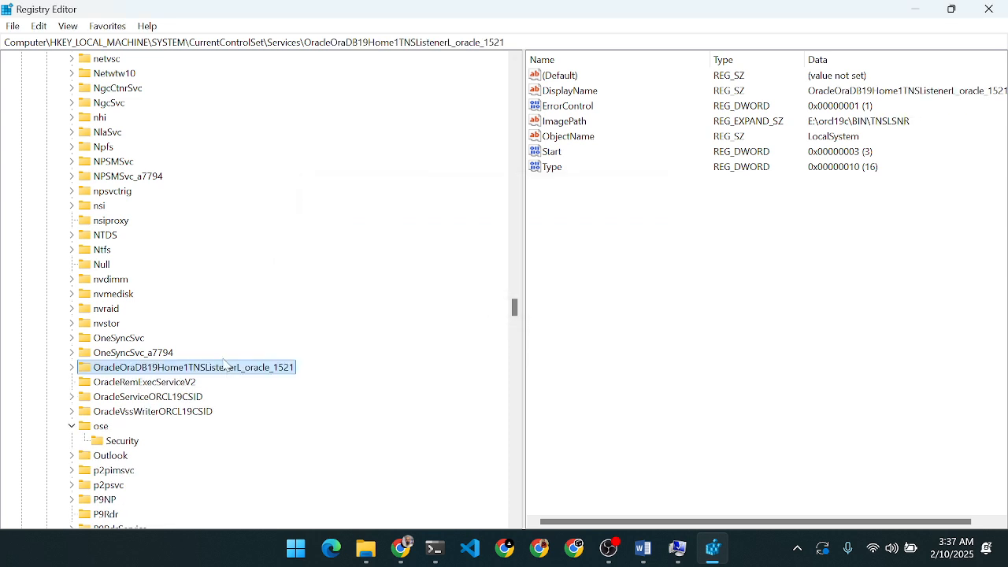
Delete the OracleOraDB19Home1TNSListenerL_oracle_1521 and OracleRemExecServiceV2 keys from Services, confirming each permanent removal.
{"action": "right_click", "coordinate": [224, 366]}
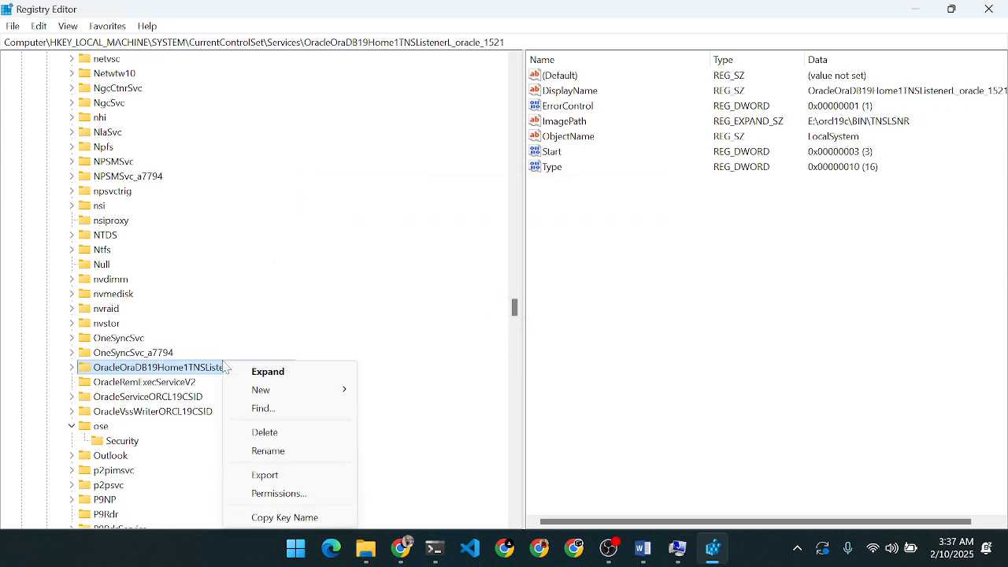
{"action": "left_click", "coordinate": [267, 432]}
{"action": "left_click", "coordinate": [588, 270]}
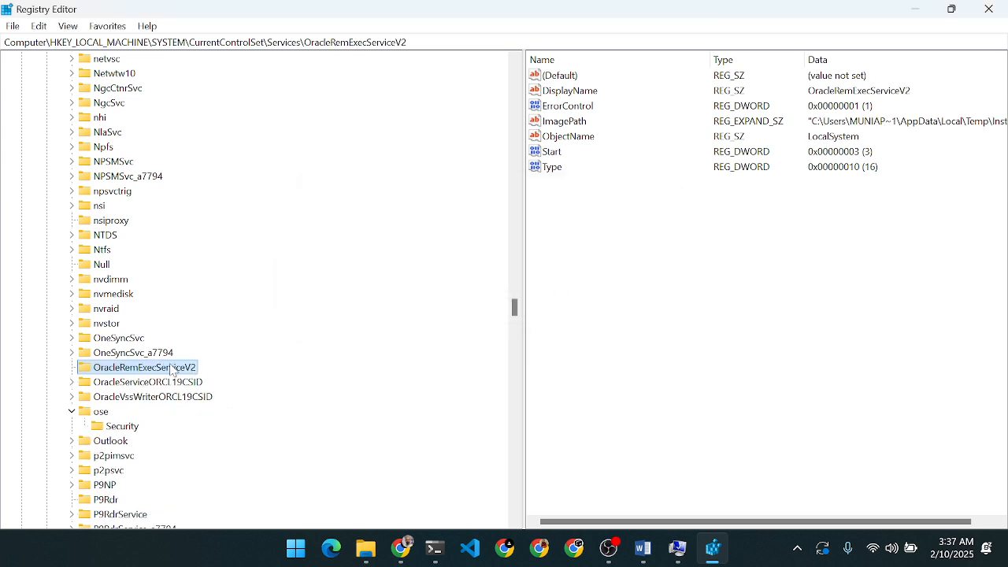
{"action": "right_click", "coordinate": [172, 368]}
{"action": "left_click", "coordinate": [206, 266]}
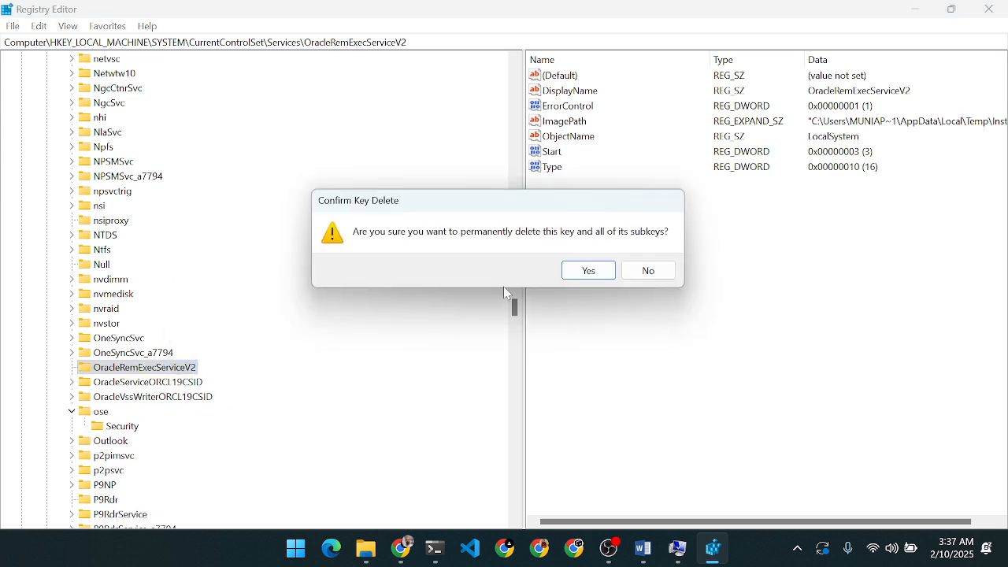
{"action": "left_click", "coordinate": [589, 270]}
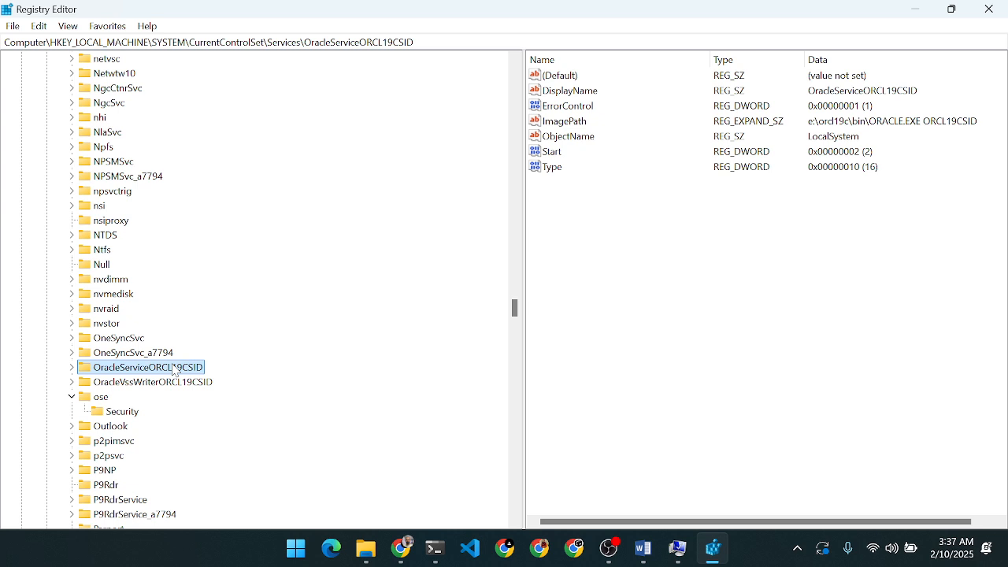
Delete the OracleServiceORCL19CSID and OracleVssWriterORCL19CSID keys from Services, confirming each permanent removal.
{"action": "right_click", "coordinate": [174, 370]}
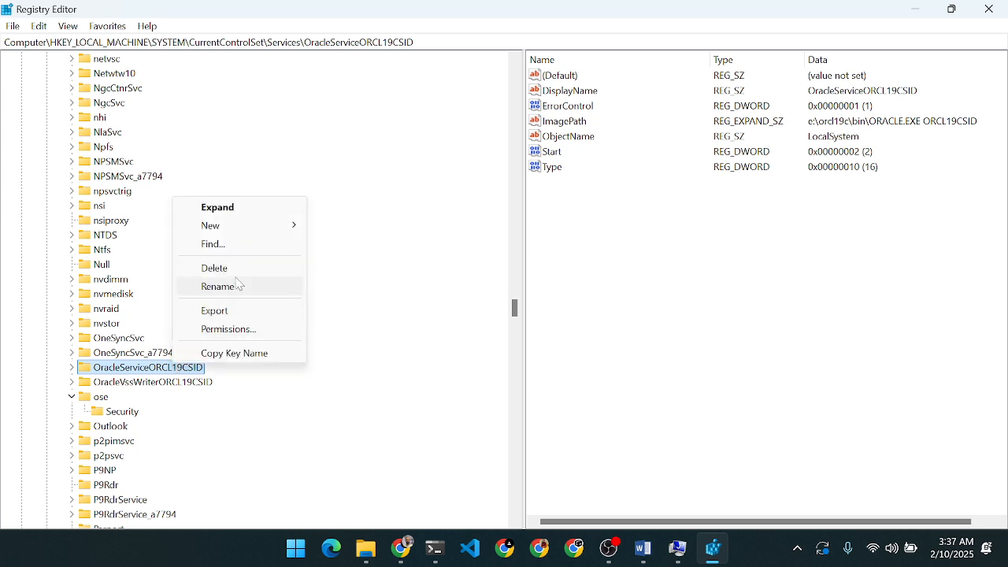
{"action": "left_click", "coordinate": [245, 270]}
{"action": "left_click", "coordinate": [588, 270]}
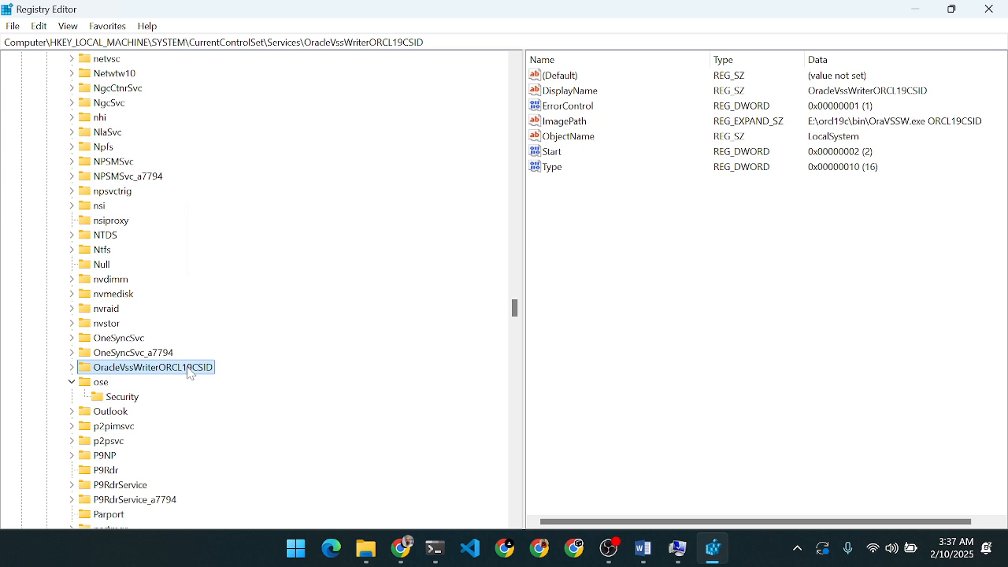
{"action": "right_click", "coordinate": [189, 373]}
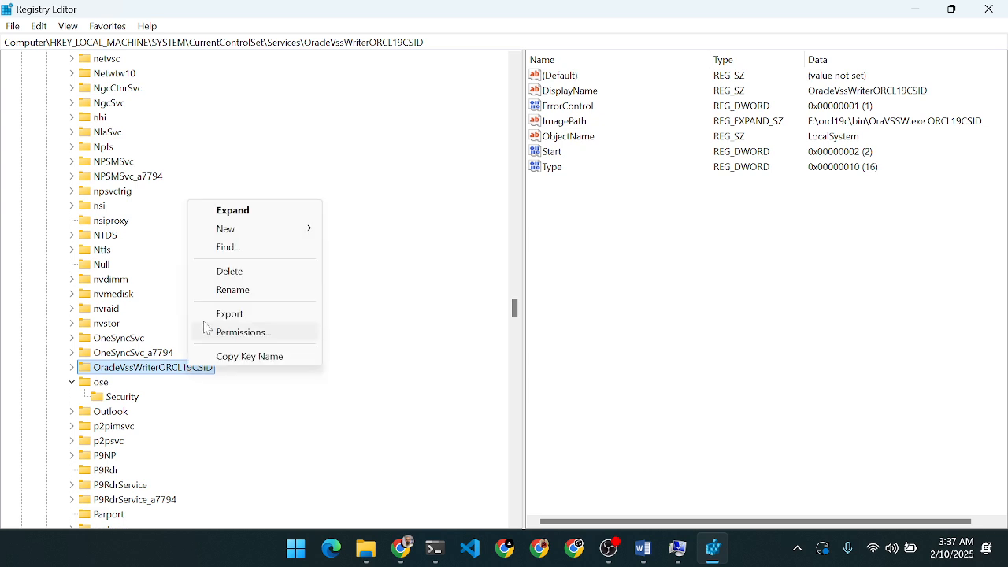
{"action": "left_click", "coordinate": [238, 270]}
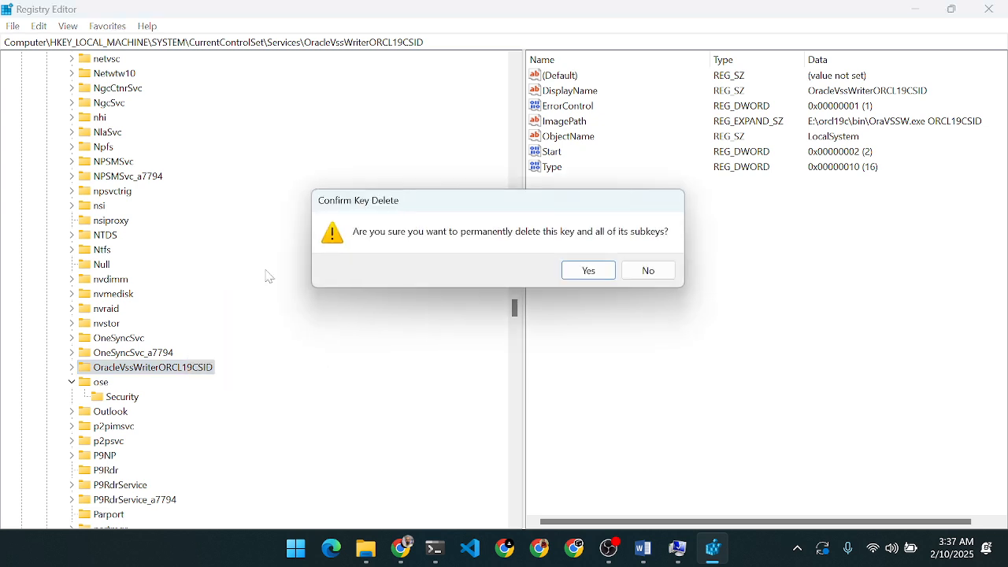
{"action": "left_click", "coordinate": [598, 272]}
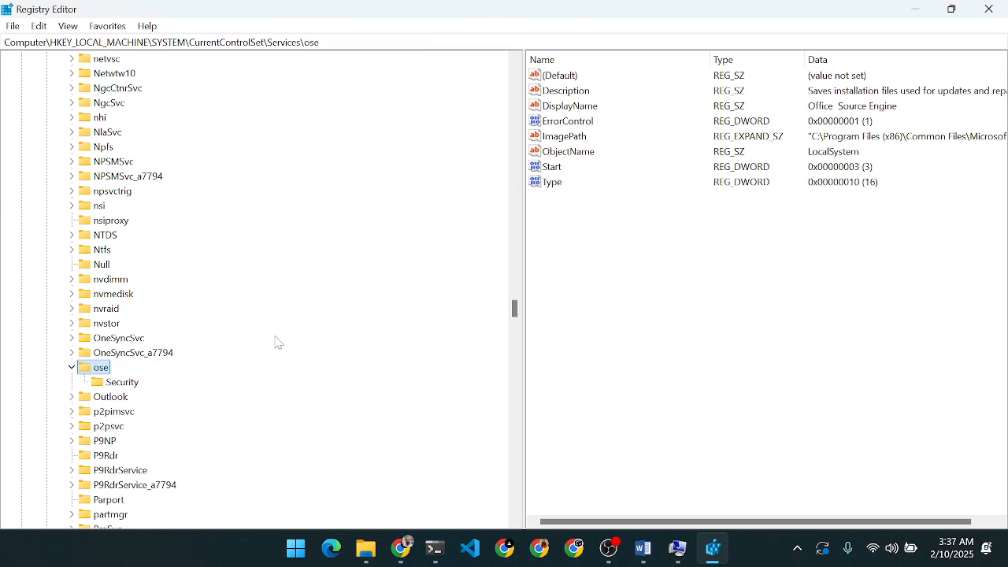
{"action": "scroll", "coordinate": [149, 375], "scroll_direction": "up", "scroll_amount": 13}
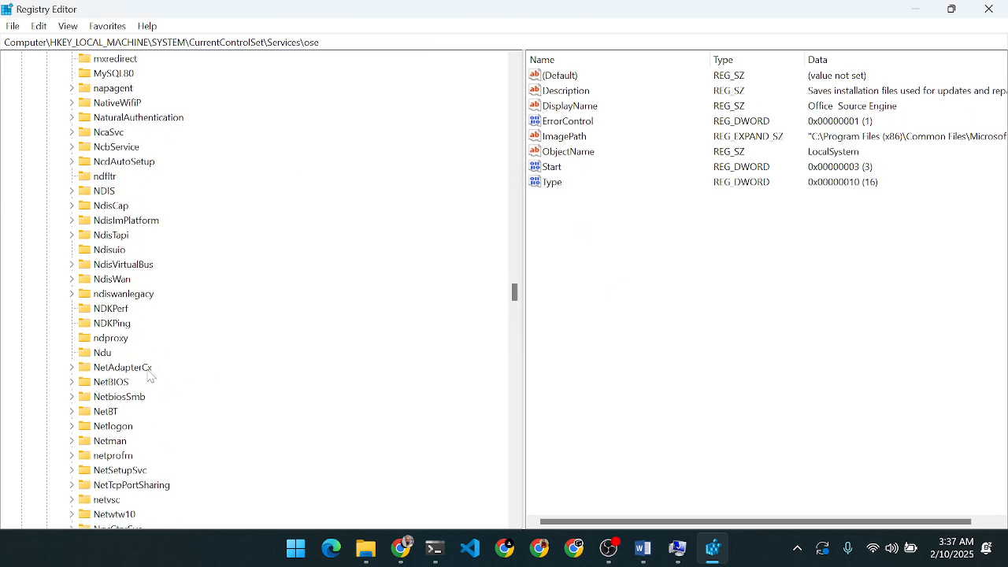
Switch to the Word guide to check the registry path given for deleting Oracle services, and return to Registry Editor.
{"action": "left_click", "coordinate": [645, 550]}
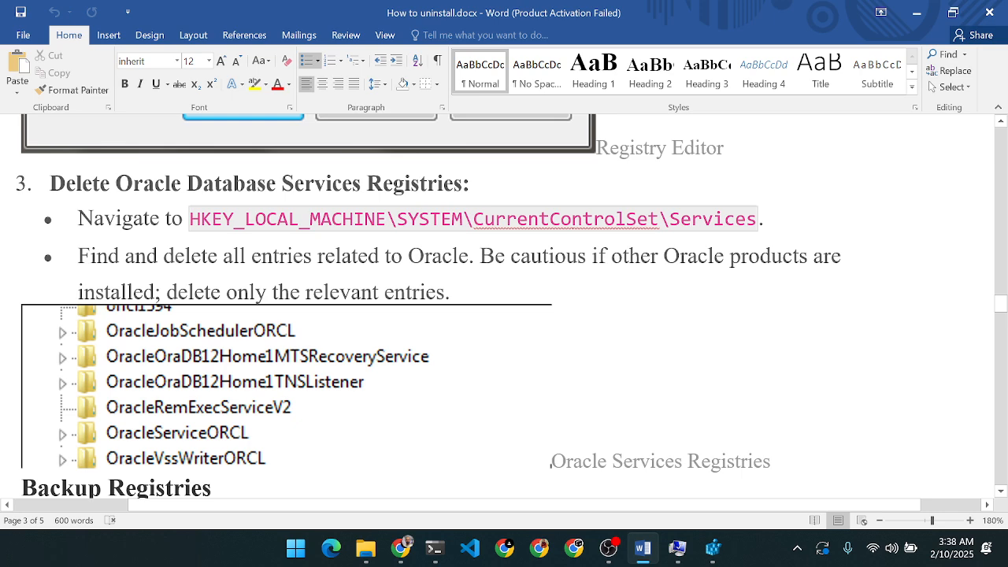
{"action": "double_click", "coordinate": [692, 219]}
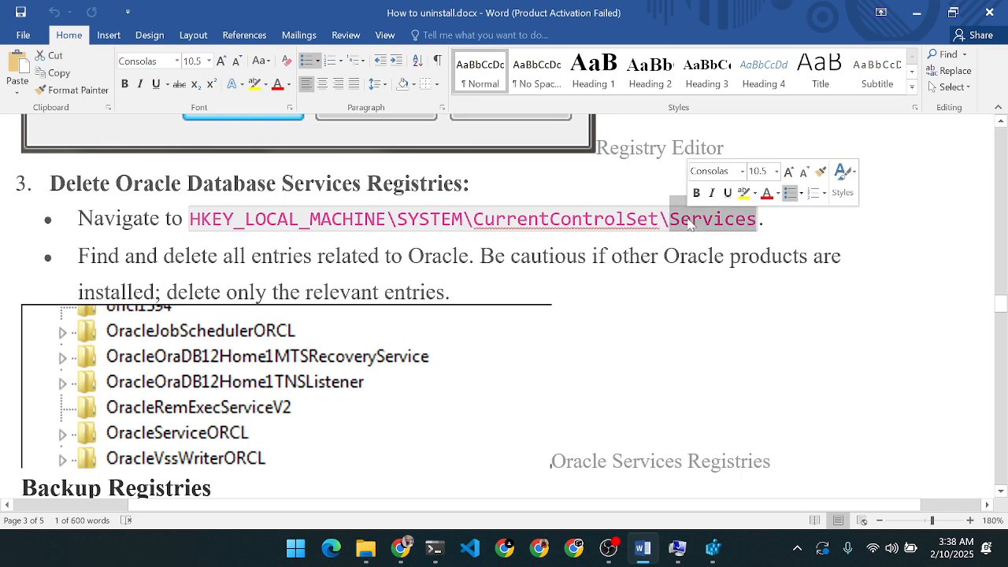
{"action": "left_click", "coordinate": [916, 13]}
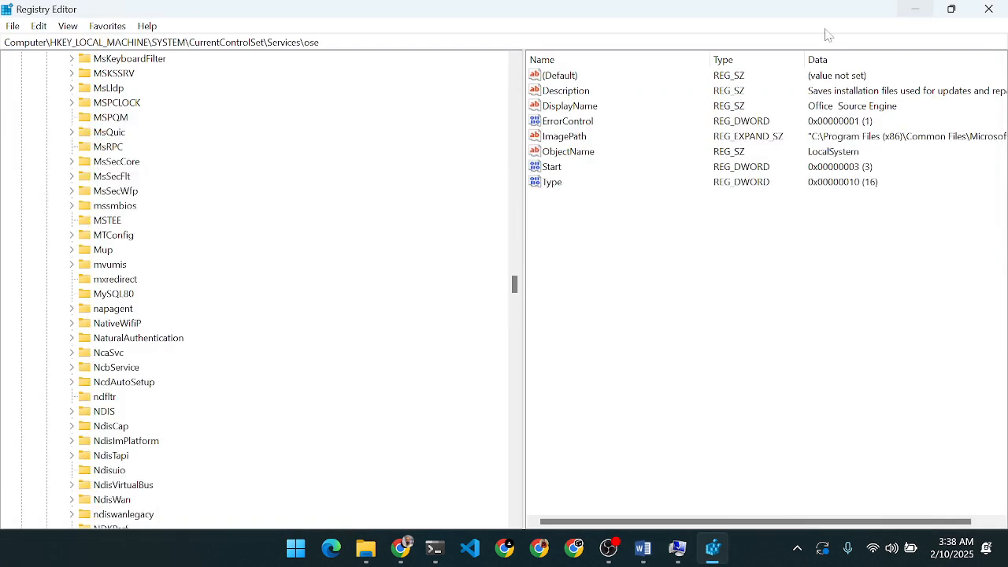
Check the keys beginning with O under Services for any remaining Oracle entries.
{"action": "scroll", "coordinate": [291, 309], "scroll_direction": "down", "scroll_amount": 1}
{"action": "scroll", "coordinate": [197, 245], "scroll_direction": "up", "scroll_amount": 5}
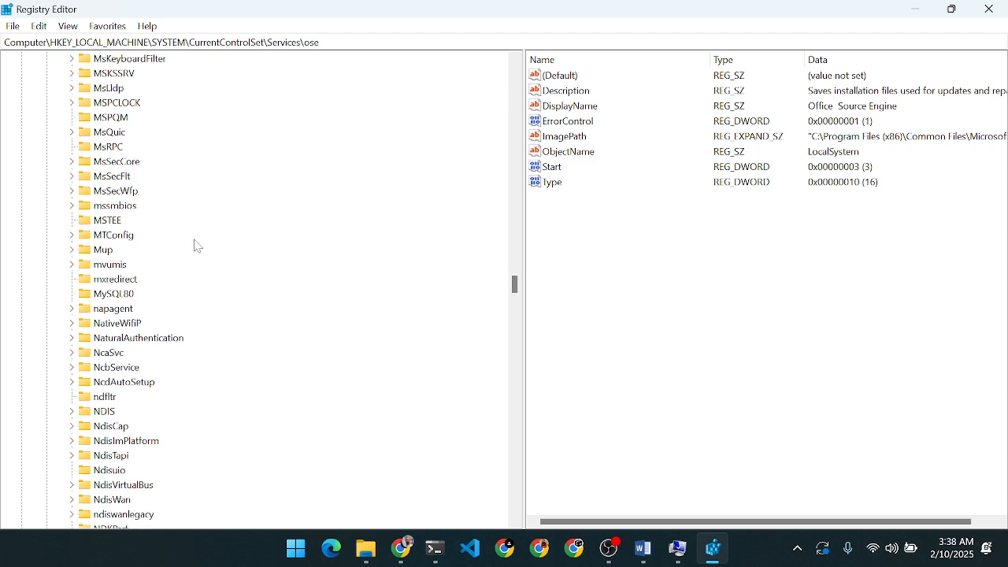
{"action": "scroll", "coordinate": [197, 245], "scroll_direction": "up", "scroll_amount": 15}
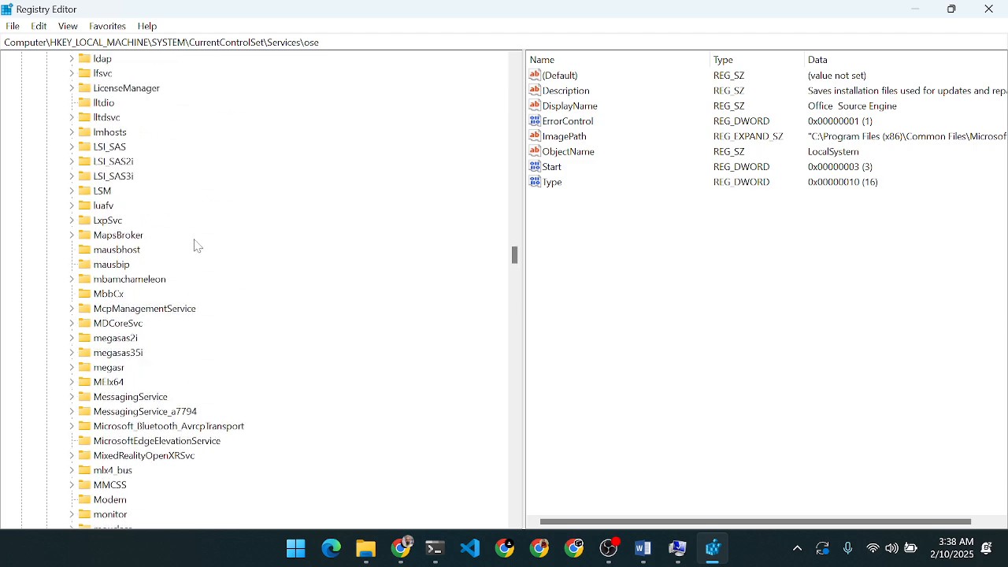
{"action": "scroll", "coordinate": [197, 246], "scroll_direction": "up", "scroll_amount": 20}
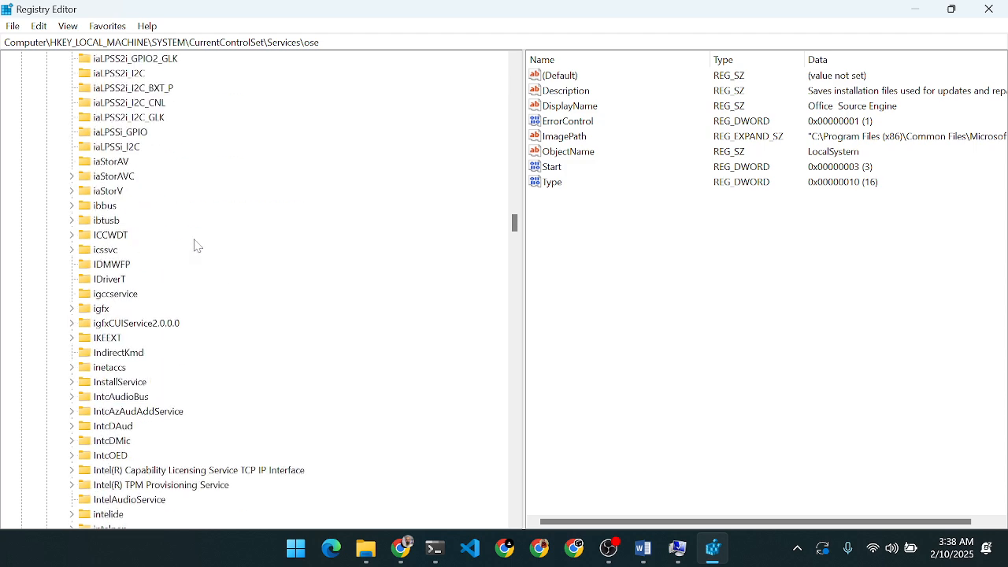
{"action": "scroll", "coordinate": [196, 246], "scroll_direction": "up", "scroll_amount": 20}
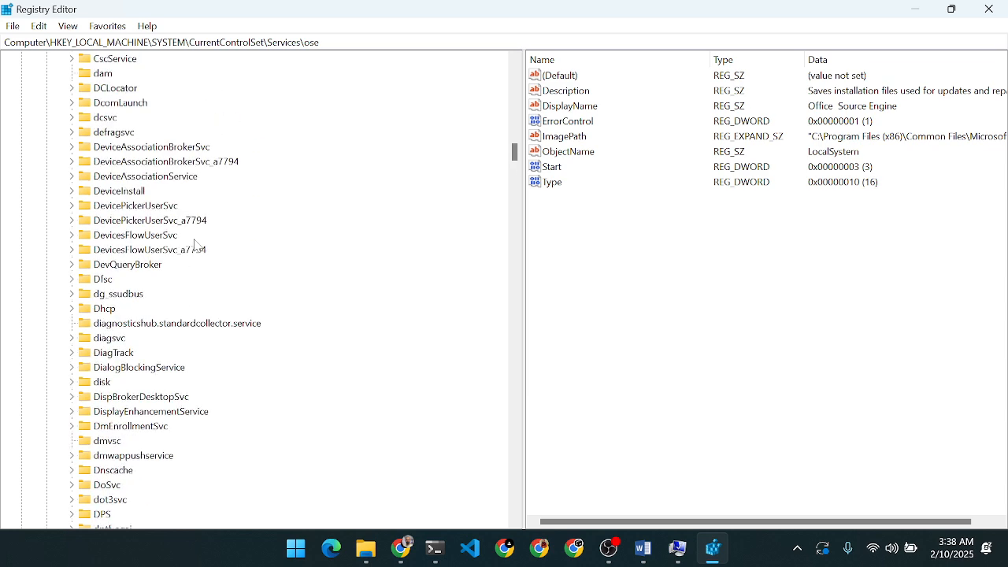
{"action": "scroll", "coordinate": [197, 246], "scroll_direction": "up", "scroll_amount": 20}
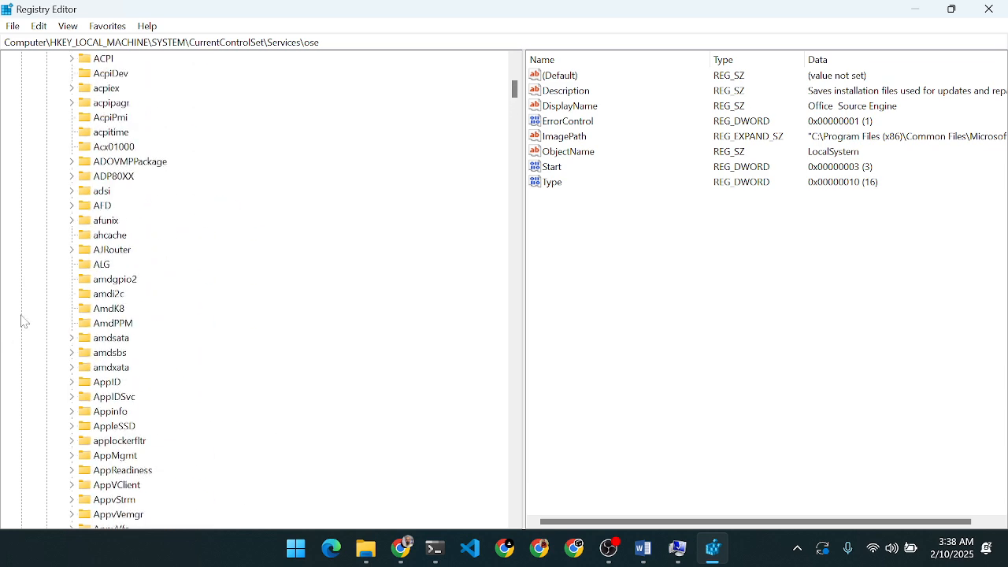
{"action": "left_click", "coordinate": [93, 265]}
{"action": "key", "text": "o"}
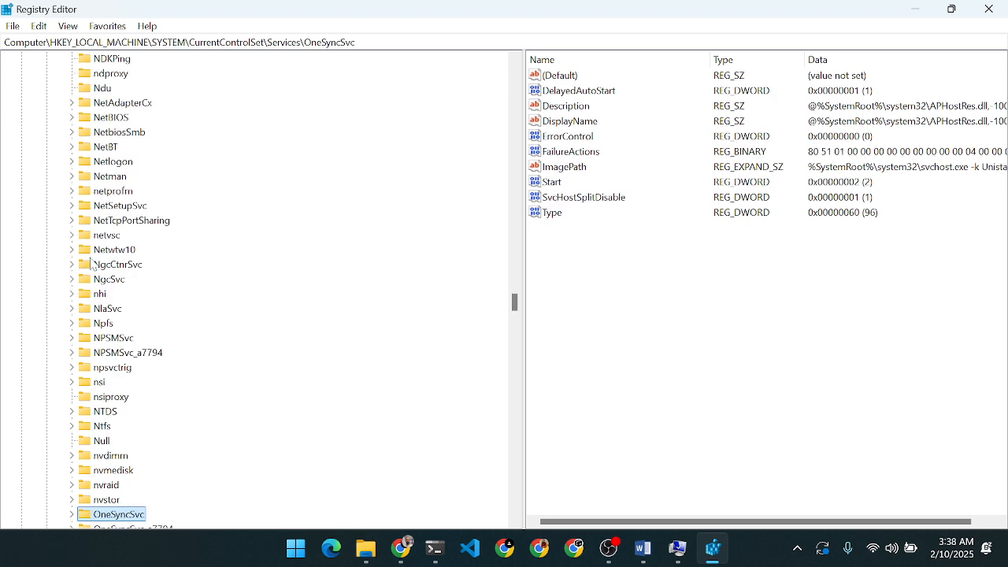
{"action": "left_click", "coordinate": [92, 264]}
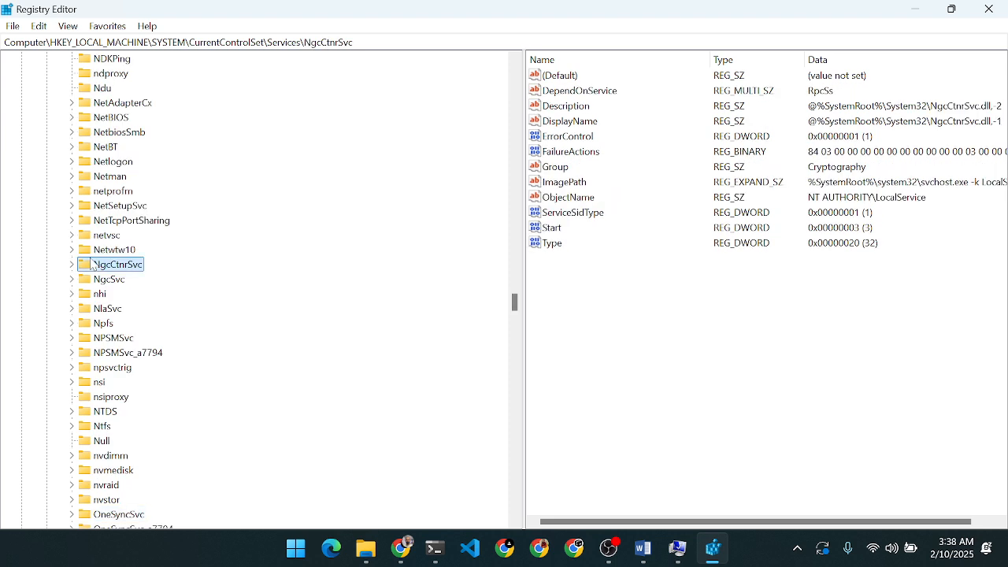
{"action": "left_click", "coordinate": [98, 283]}
{"action": "key", "text": "o"}
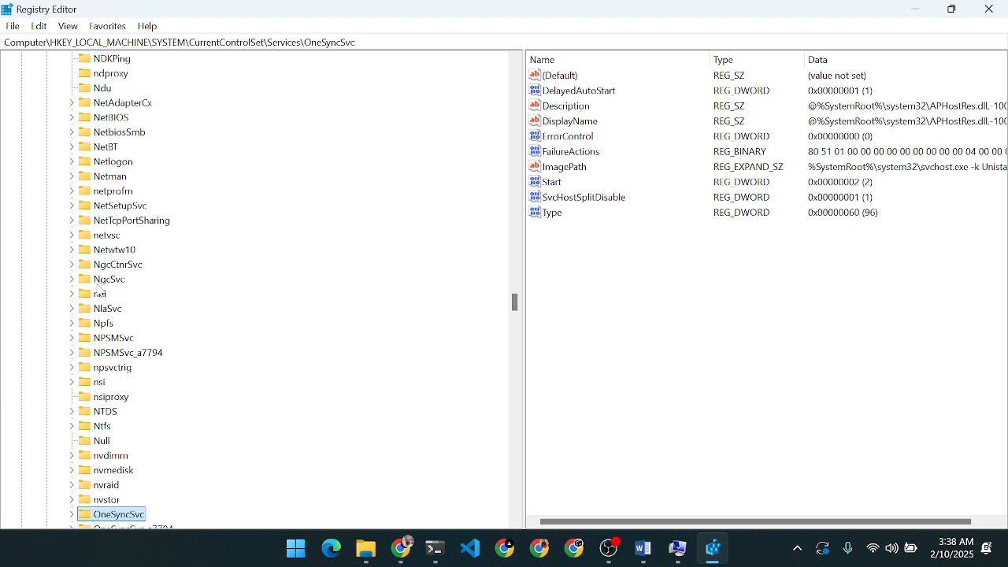
{"action": "scroll", "coordinate": [97, 290], "scroll_direction": "down", "scroll_amount": 5}
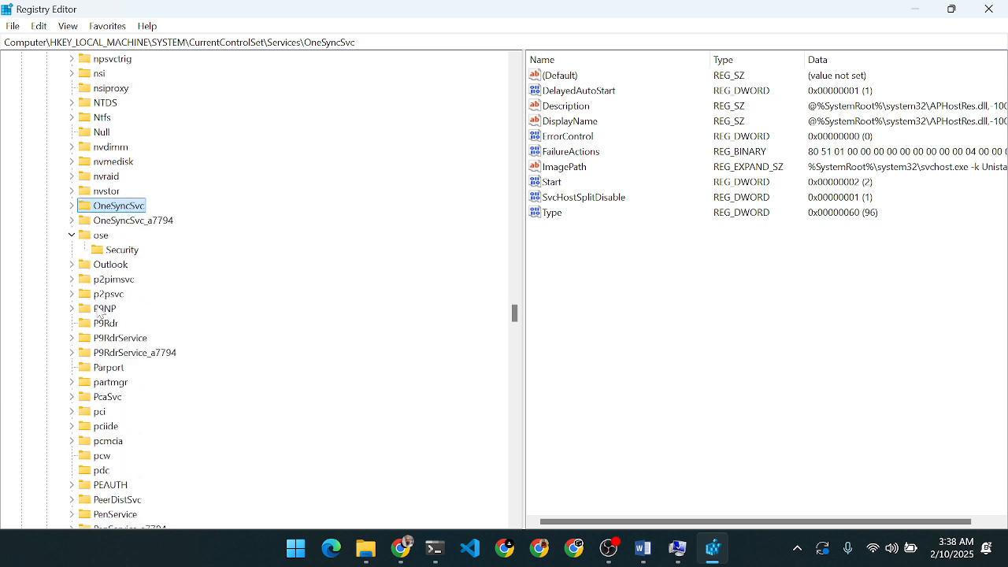
Recheck the O keys from the start of the Services list and collapse the ose key.
{"action": "key", "text": "a"}
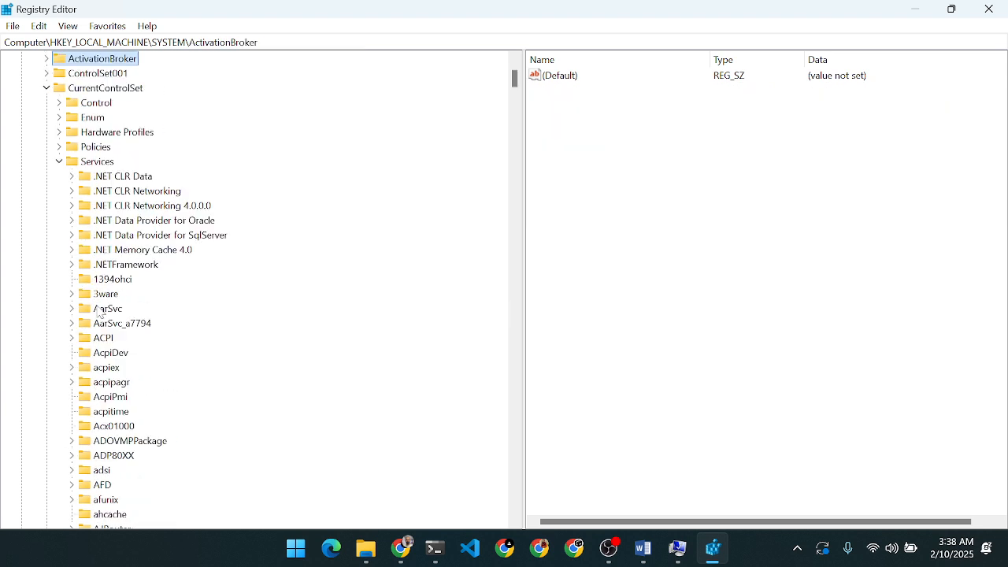
{"action": "left_click", "coordinate": [120, 252]}
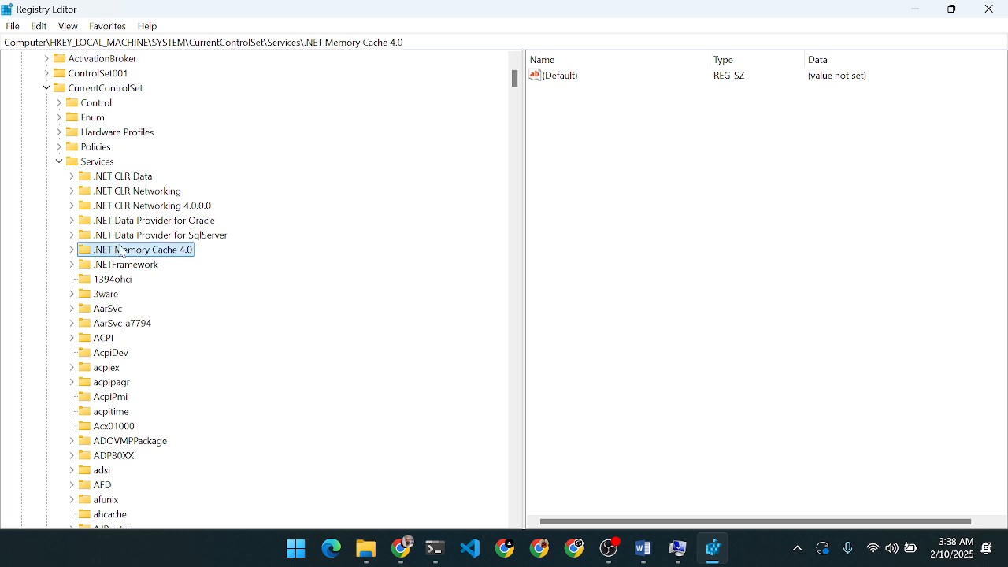
{"action": "key", "text": "o"}
{"action": "scroll", "coordinate": [121, 252], "scroll_direction": "down", "scroll_amount": 8}
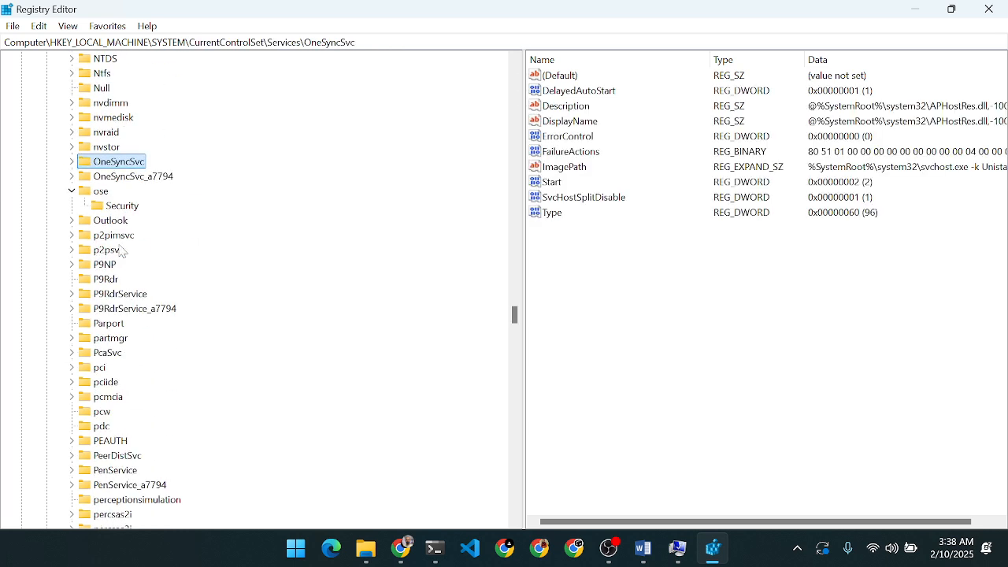
{"action": "left_click", "coordinate": [73, 191]}
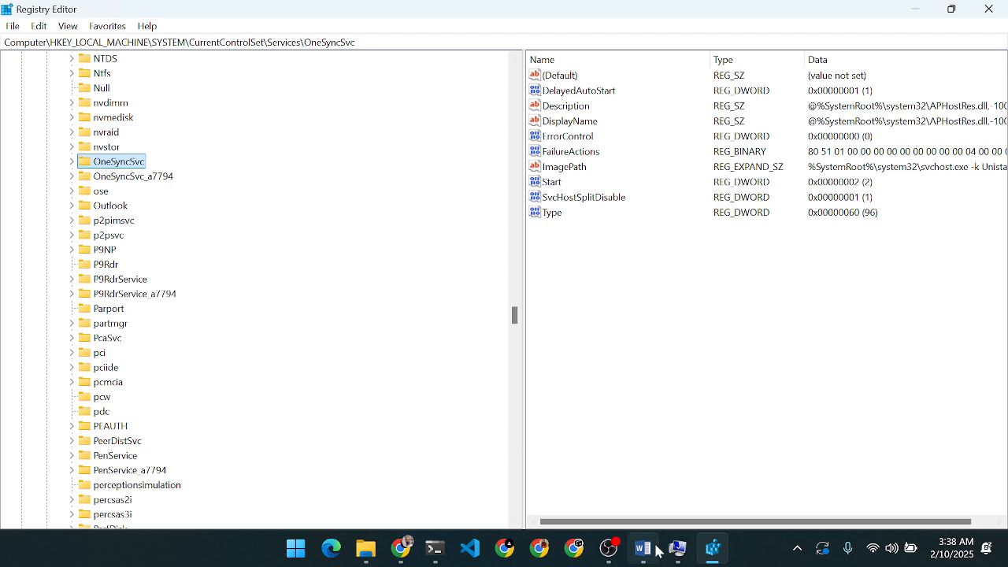
Switch to the Word guide and read Backup Registries, Step 3 on restarting, and Step 4 on the Oracle Home directory.
{"action": "mouse_move", "coordinate": [652, 549]}
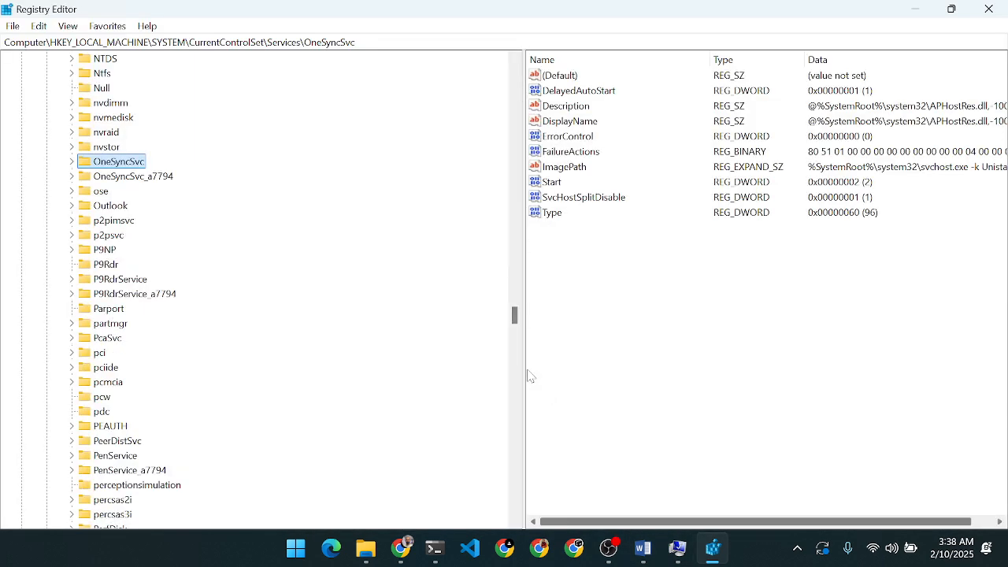
{"action": "left_click", "coordinate": [643, 549]}
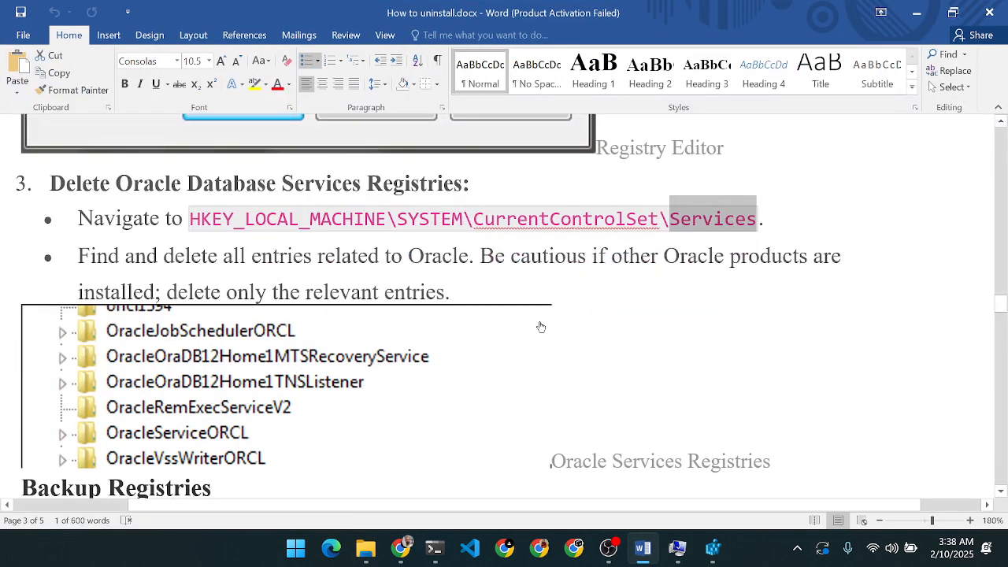
{"action": "scroll", "coordinate": [539, 323], "scroll_direction": "down", "scroll_amount": 3}
{"action": "scroll", "coordinate": [540, 323], "scroll_direction": "down", "scroll_amount": 4}
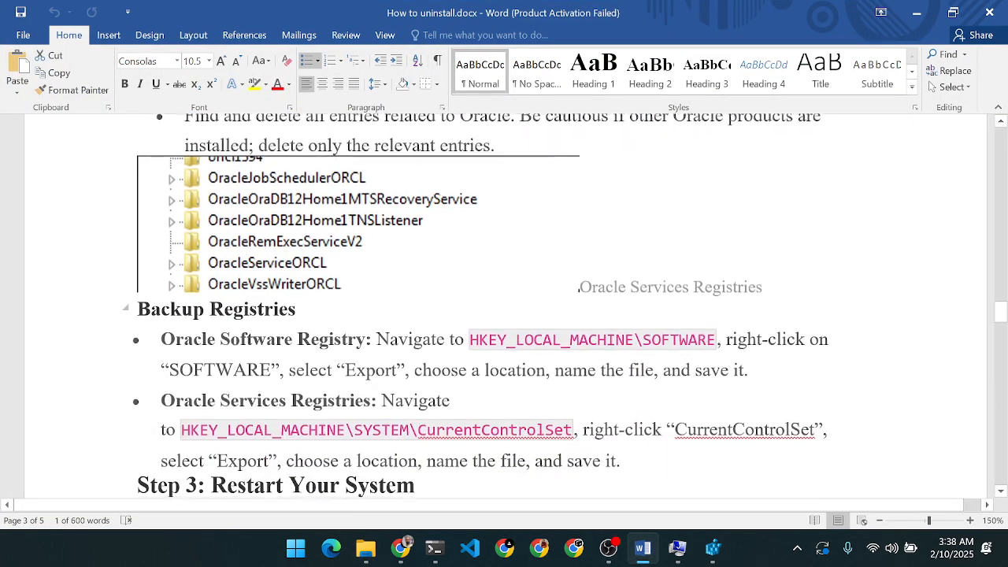
{"action": "scroll", "coordinate": [539, 322], "scroll_direction": "down", "scroll_amount": 2}
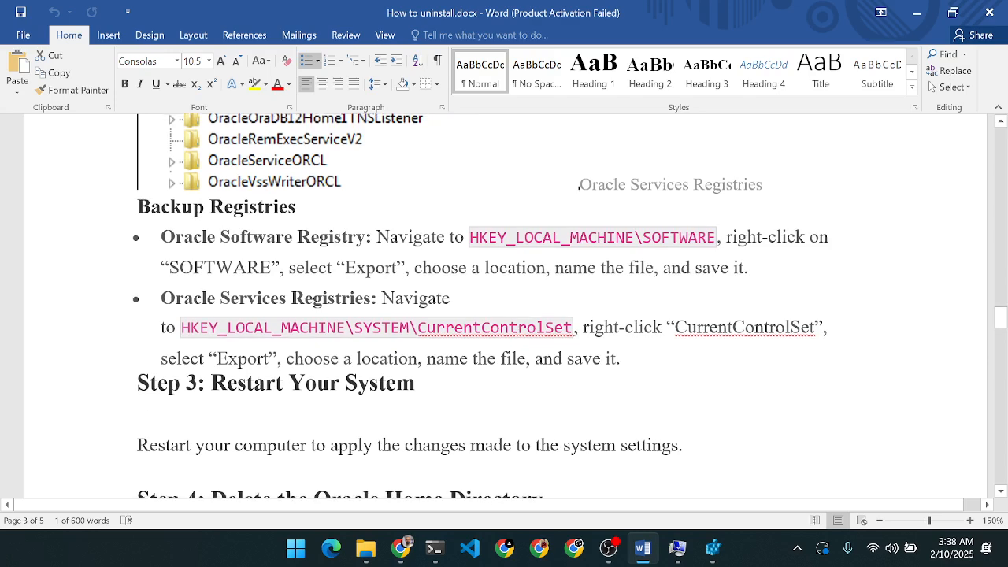
{"action": "scroll", "coordinate": [540, 323], "scroll_direction": "down", "scroll_amount": 1}
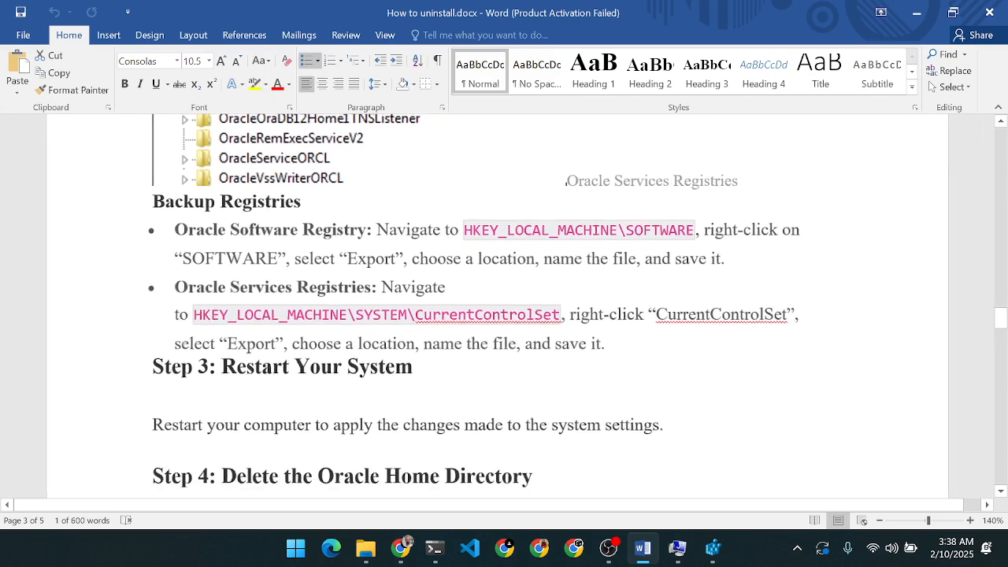
{"action": "scroll", "coordinate": [540, 323], "scroll_direction": "down", "scroll_amount": 2}
{"action": "scroll", "coordinate": [540, 323], "scroll_direction": "down", "scroll_amount": 1}
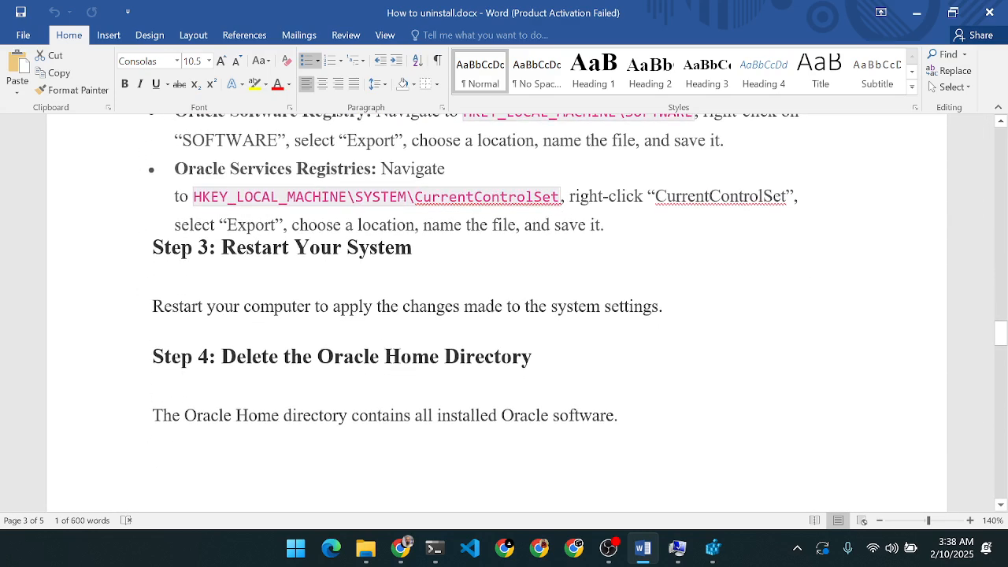
Go back to the guide's section on deleting Oracle Database Services registries and select its line with the Services path.
{"action": "scroll", "coordinate": [540, 323], "scroll_direction": "up", "scroll_amount": 4}
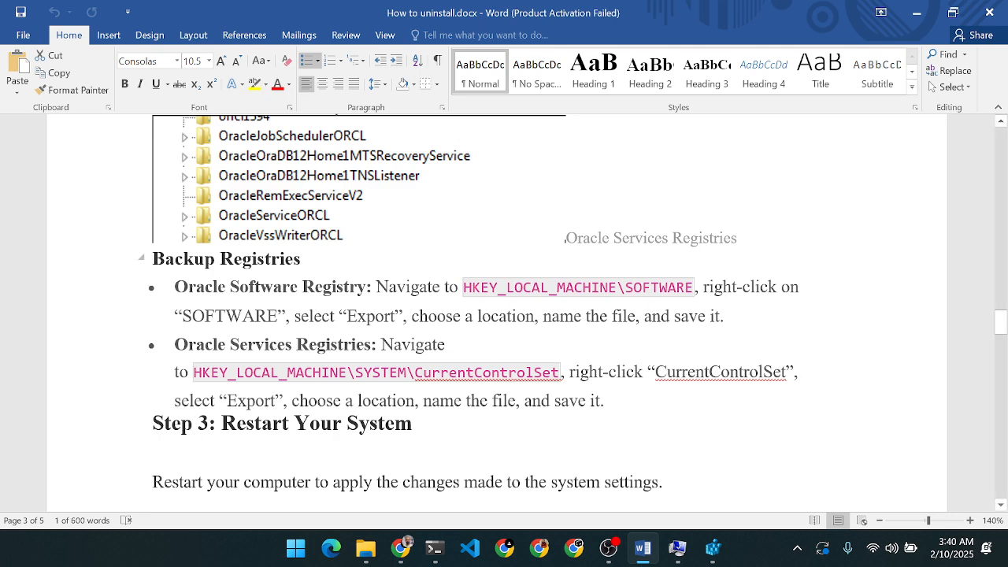
{"action": "scroll", "coordinate": [515, 270], "scroll_direction": "up", "scroll_amount": 3}
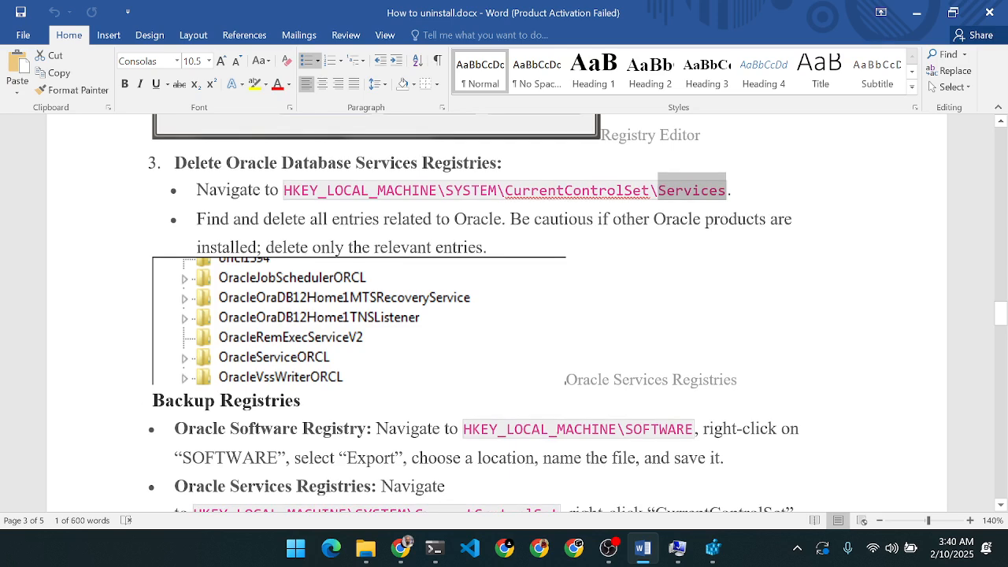
{"action": "triple_click", "coordinate": [441, 190]}
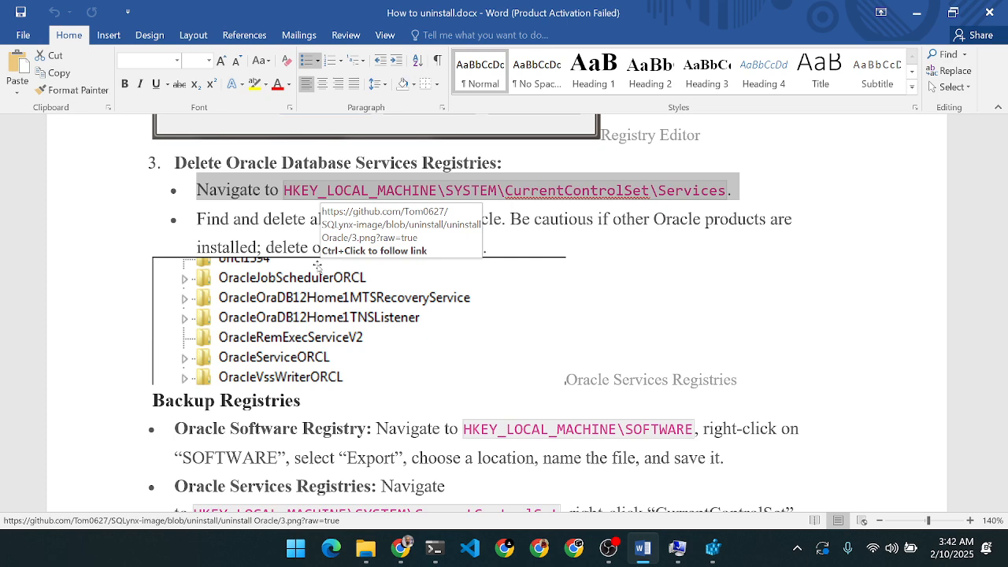
Return to Step 3 of the guide on restarting the system, and open the Start menu.
{"action": "scroll", "coordinate": [317, 266], "scroll_direction": "down", "scroll_amount": 7}
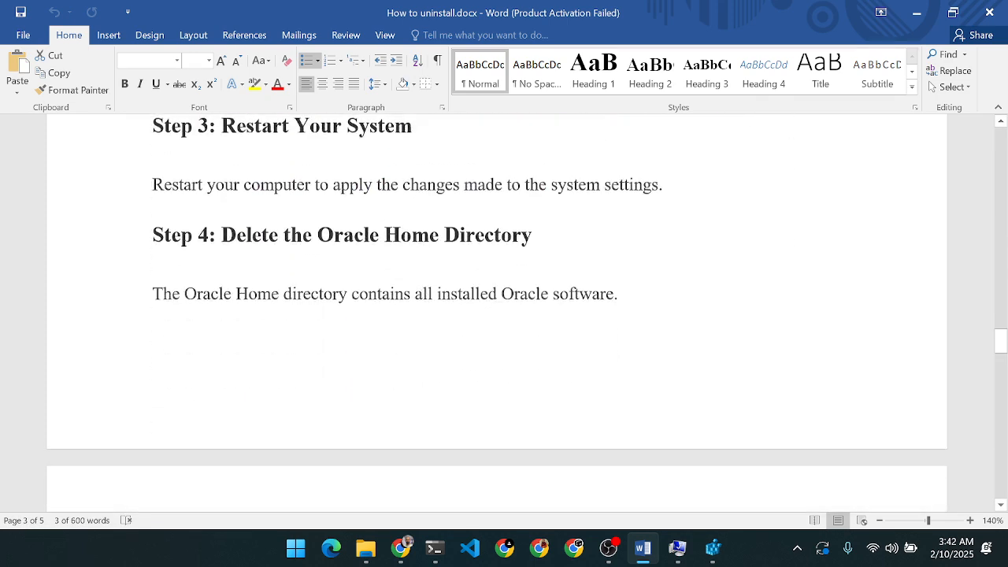
{"action": "scroll", "coordinate": [497, 304], "scroll_direction": "up", "scroll_amount": 1}
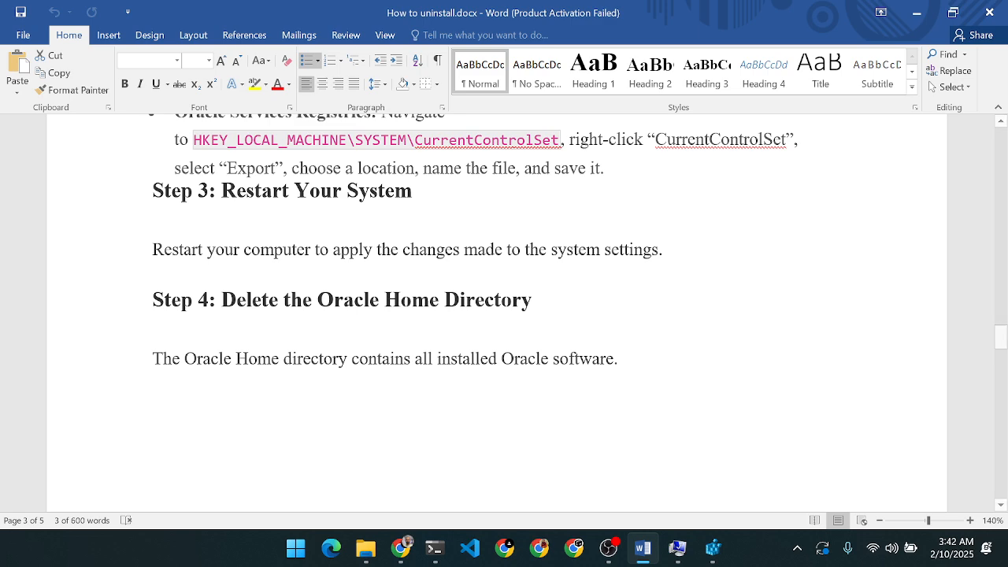
{"action": "left_click", "coordinate": [294, 546]}
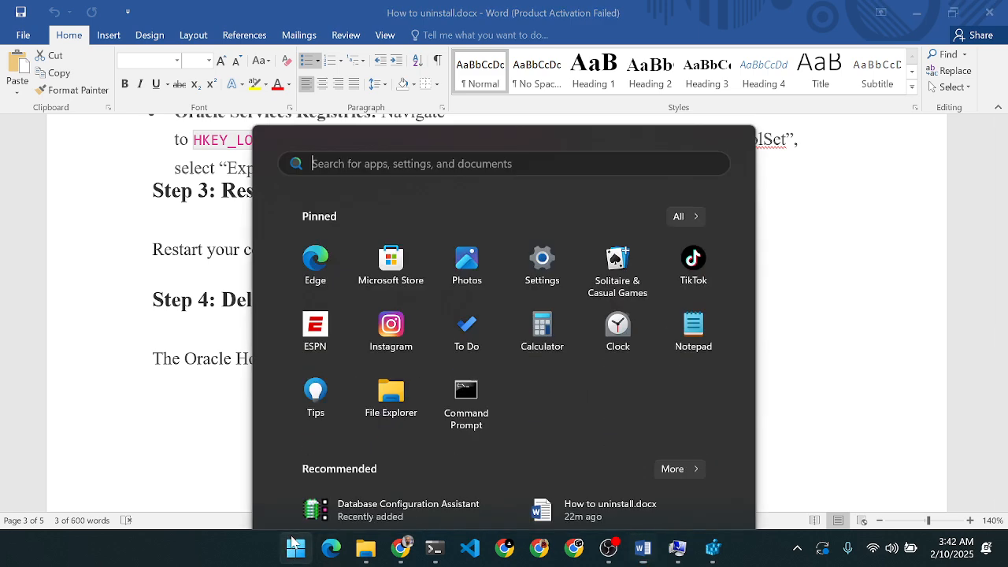